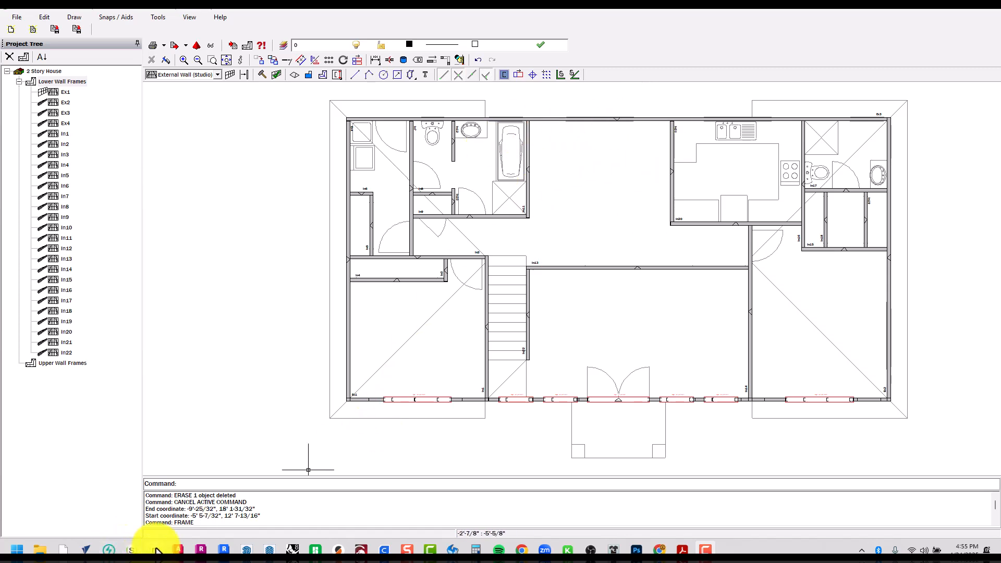
Start a new project without saving the currently open two-story house project
{"action": "mouse_move", "coordinate": [158, 551]}
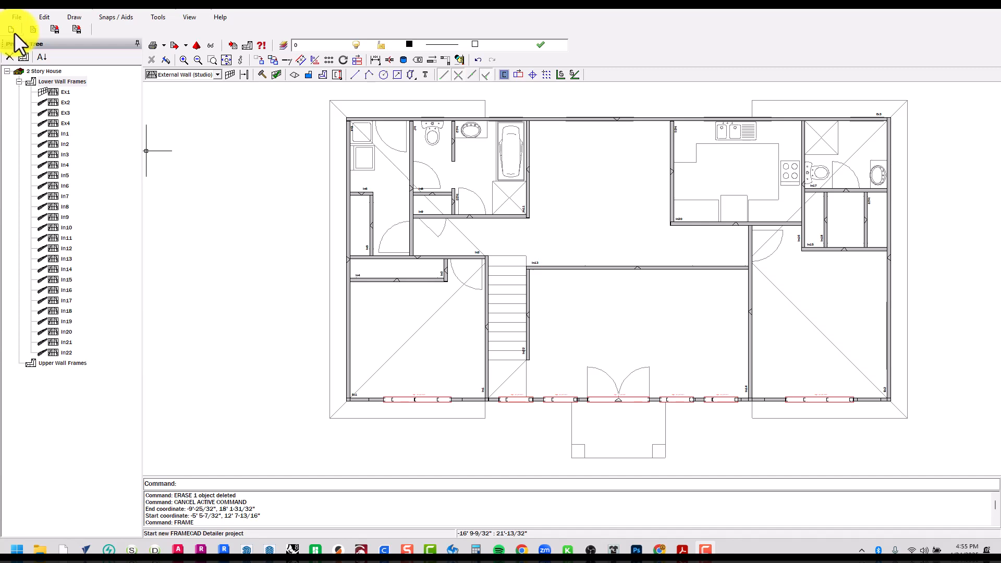
{"action": "left_click", "coordinate": [15, 18]}
{"action": "left_click", "coordinate": [15, 18]}
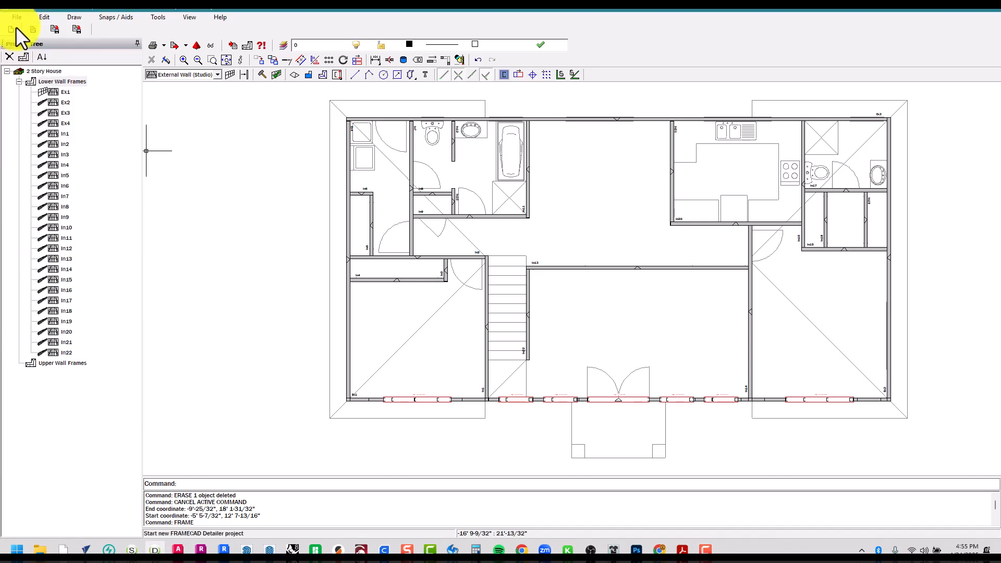
{"action": "left_click", "coordinate": [10, 30]}
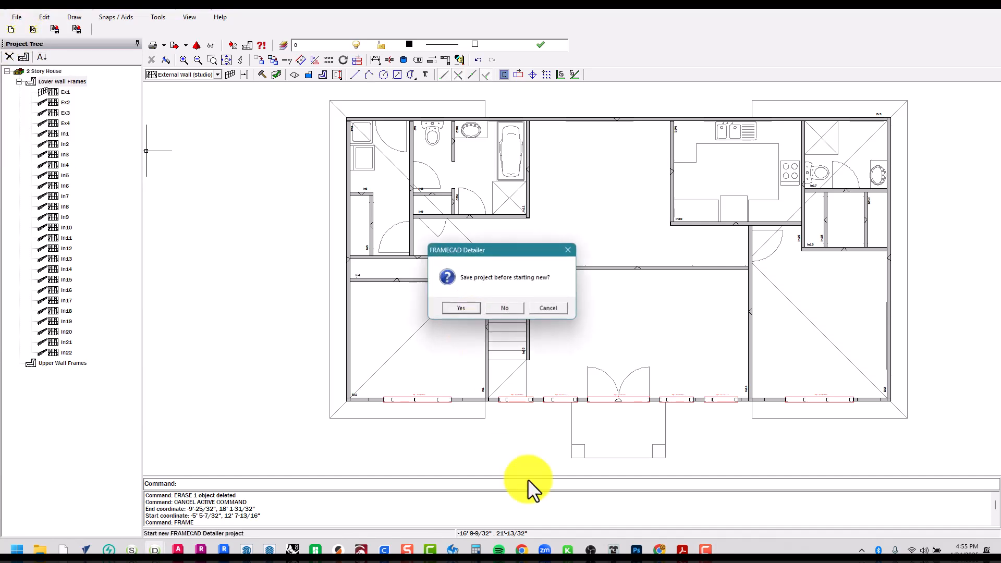
{"action": "left_click", "coordinate": [505, 309]}
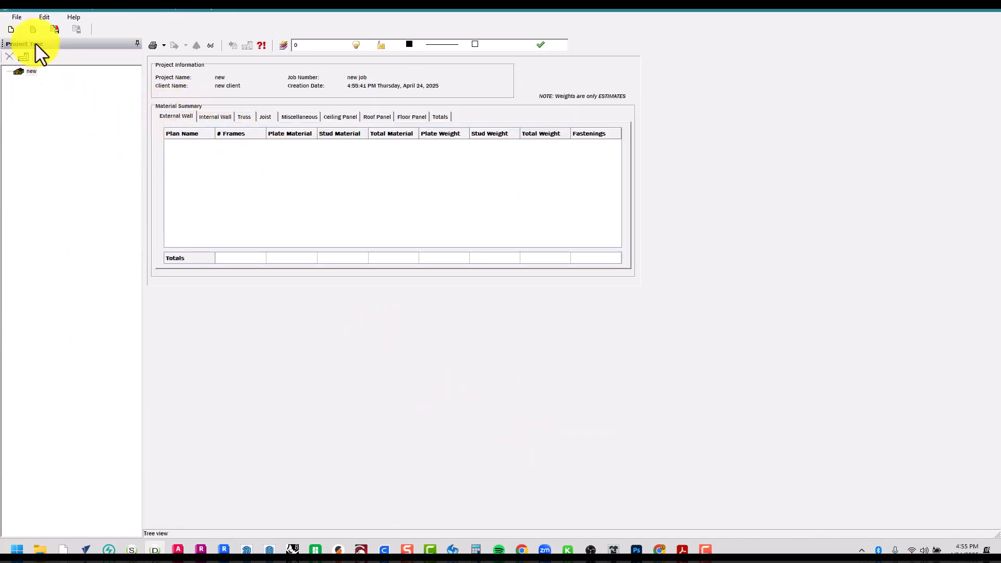
Begin saving the new project under OCC, 2025, 1 - Spring 2025, ARCH 121 - FrameCAD Studio 1 +2, in the 2 - FrameCAD Studio 2 folder
{"action": "left_click", "coordinate": [14, 15]}
{"action": "left_click", "coordinate": [23, 85]}
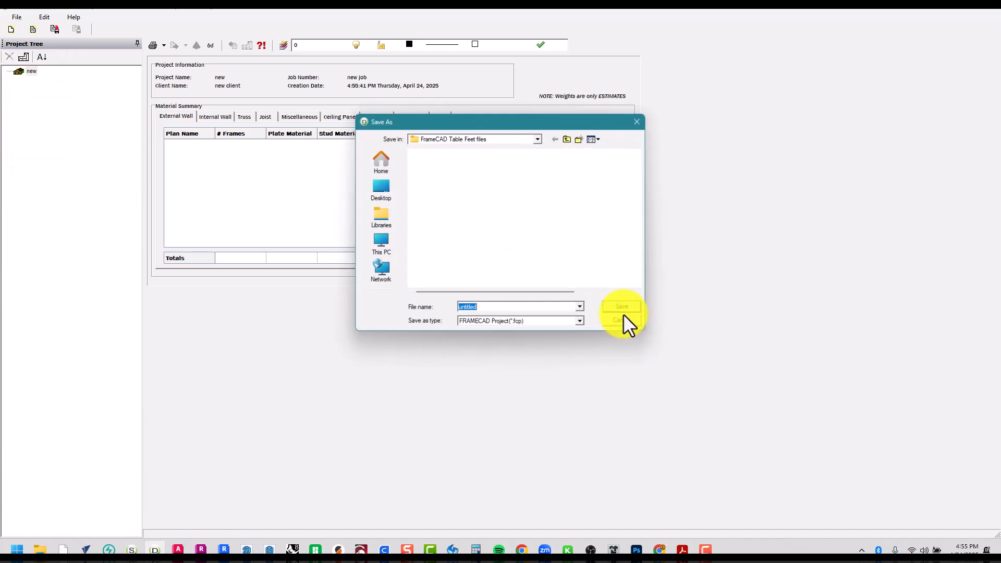
{"action": "left_click", "coordinate": [537, 138]}
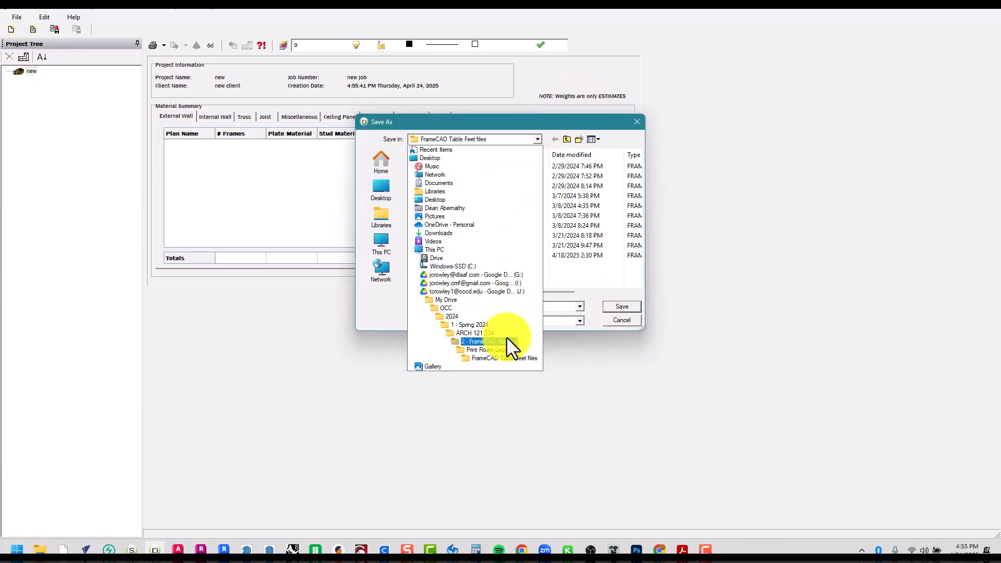
{"action": "left_click", "coordinate": [505, 308]}
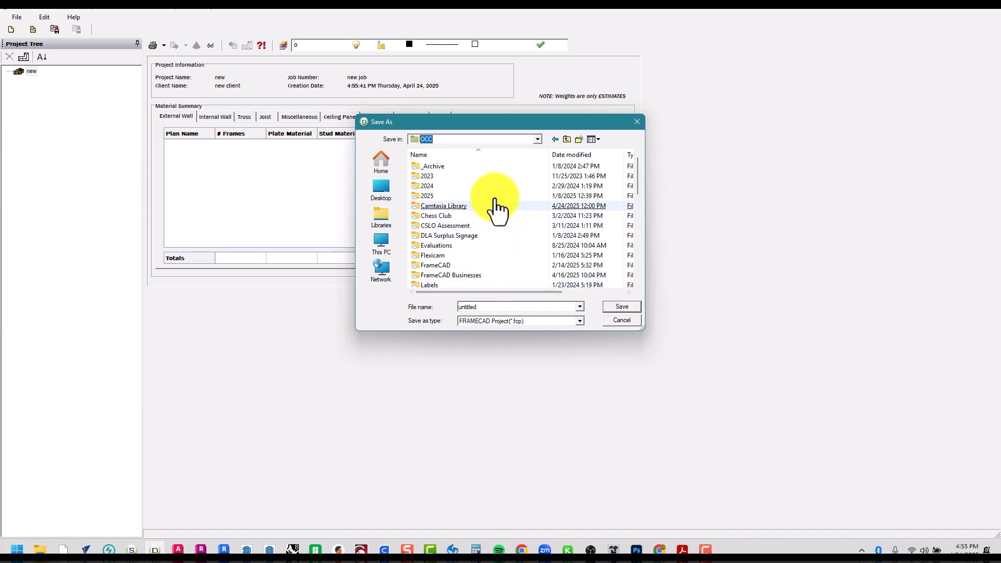
{"action": "double_click", "coordinate": [496, 197]}
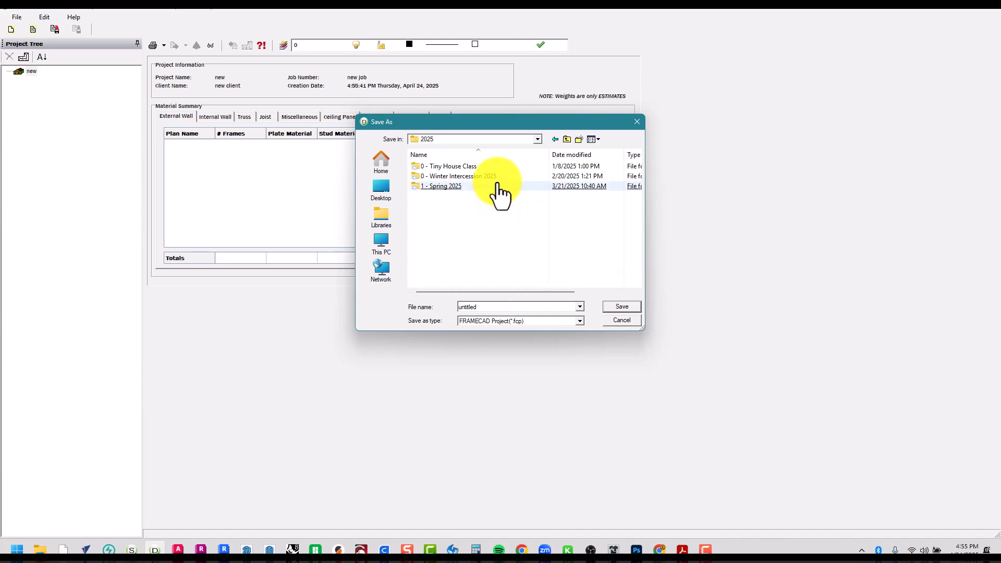
{"action": "double_click", "coordinate": [498, 185]}
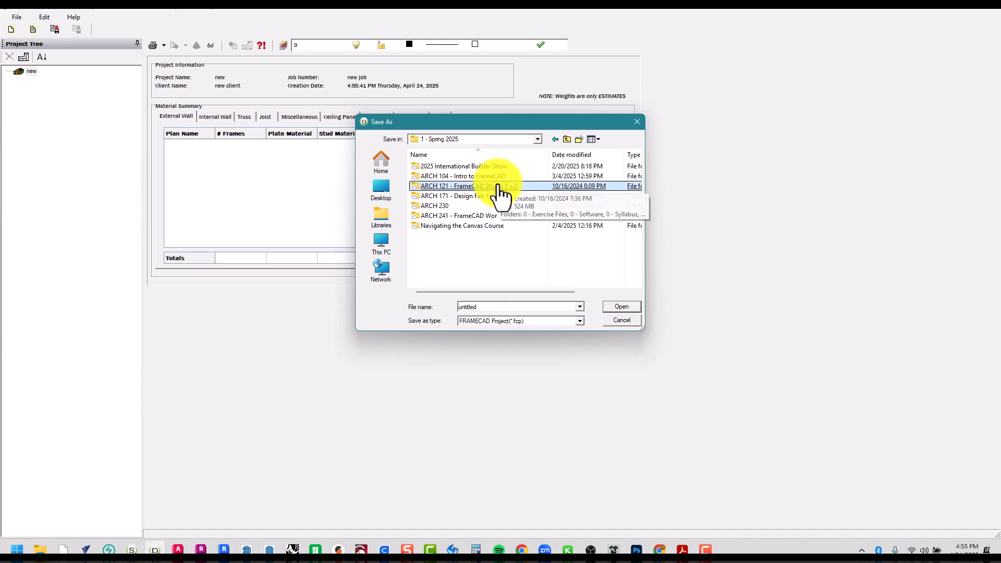
{"action": "double_click", "coordinate": [500, 186]}
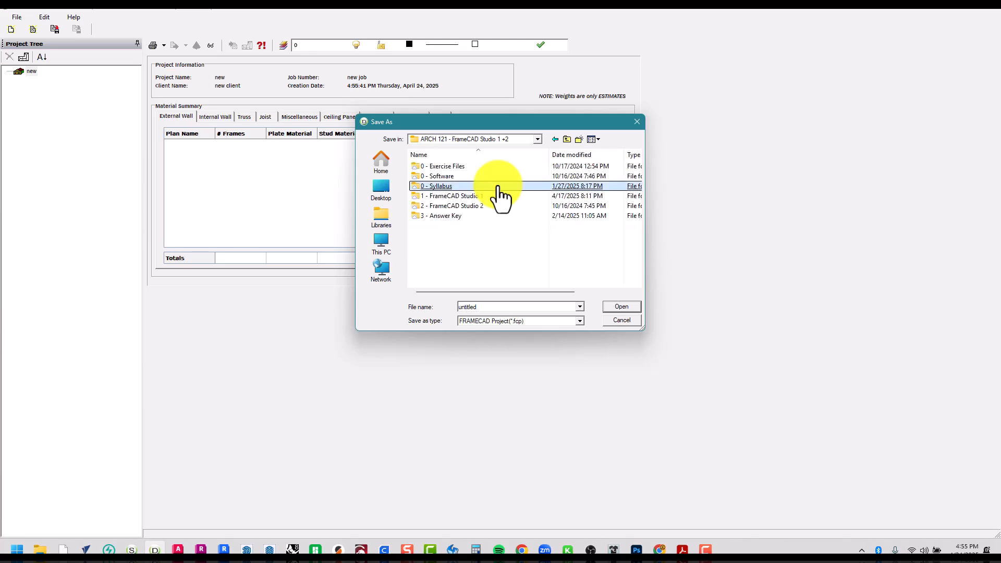
{"action": "double_click", "coordinate": [498, 206]}
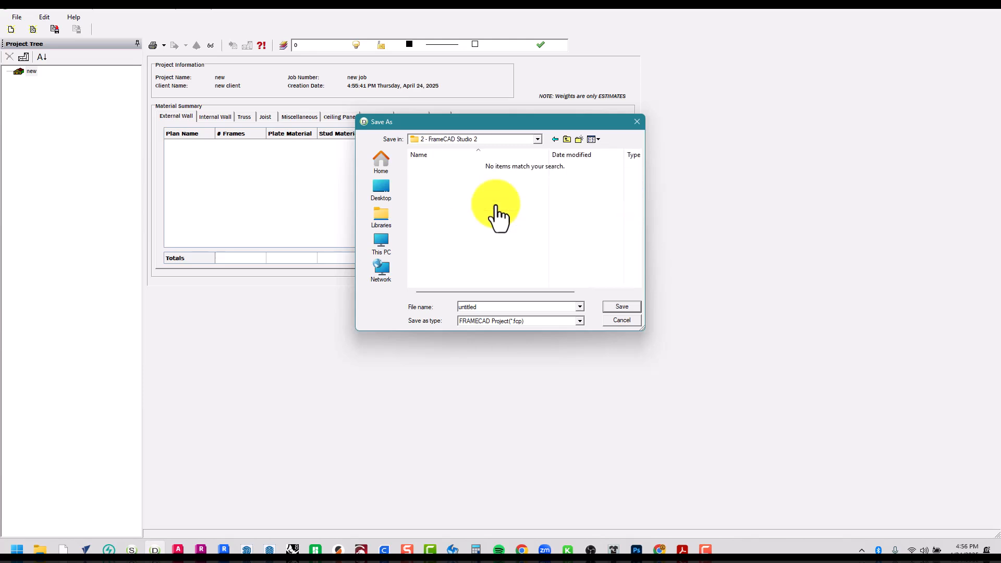
Save the project with a file name that starts with 250424 - A19 and ends with 2 Story House
{"action": "double_click", "coordinate": [501, 306]}
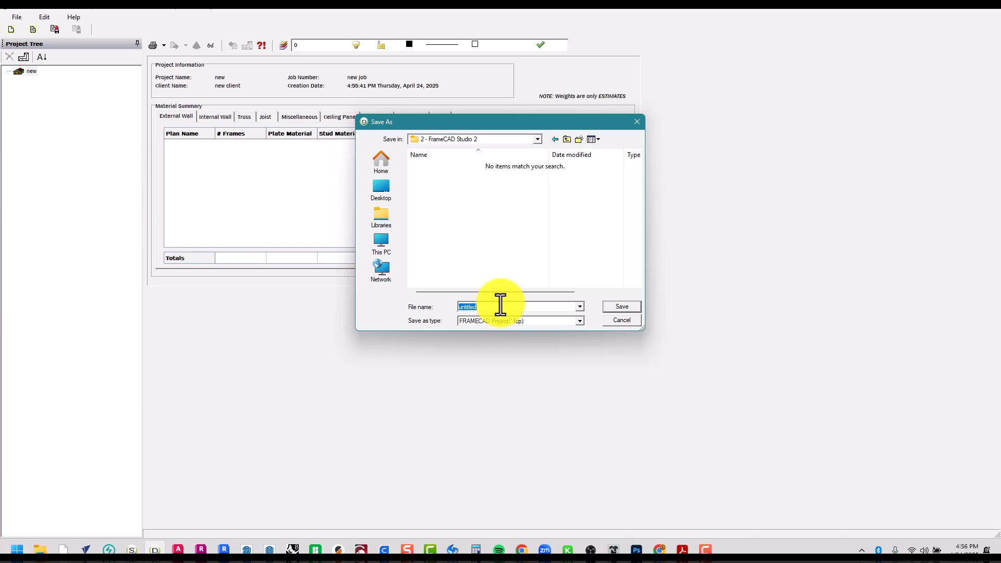
{"action": "type", "text": "25042"}
{"action": "type", "text": "4 - A19 Project Settings and"}
{"action": "key", "text": "BackSpace"}
{"action": "key", "text": "BackSpace"}
{"action": "key", "text": "BackSpace"}
{"action": "key", "text": "BackSpace"}
{"action": "key", "text": "BackSpace"}
{"action": "key", "text": "BackSpace"}
{"action": "key", "text": "BackSpace"}
{"action": "key", "text": "BackSpace"}
{"action": "key", "text": "BackSpace"}
{"action": "key", "text": "BackSpace"}
{"action": "key", "text": "BackSpace"}
{"action": "key", "text": "BackSpace"}
{"action": "key", "text": "BackSpace"}
{"action": "key", "text": "BackSpace"}
{"action": "type", "text": "2 Story House"}
{"action": "left_click", "coordinate": [629, 306]}
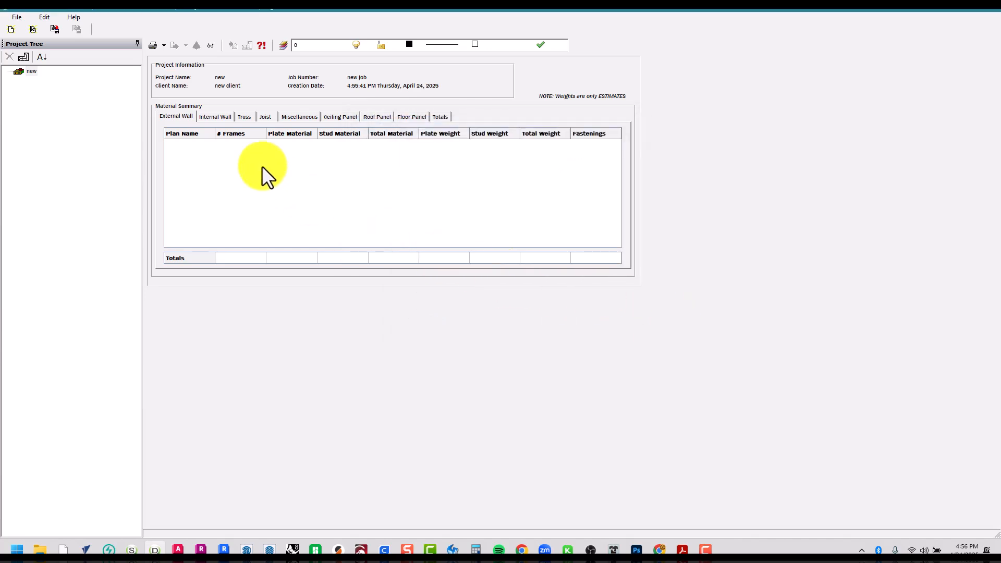
Set the global units to Imperial with a precision of 1/32" in the general options
{"action": "left_click", "coordinate": [44, 17]}
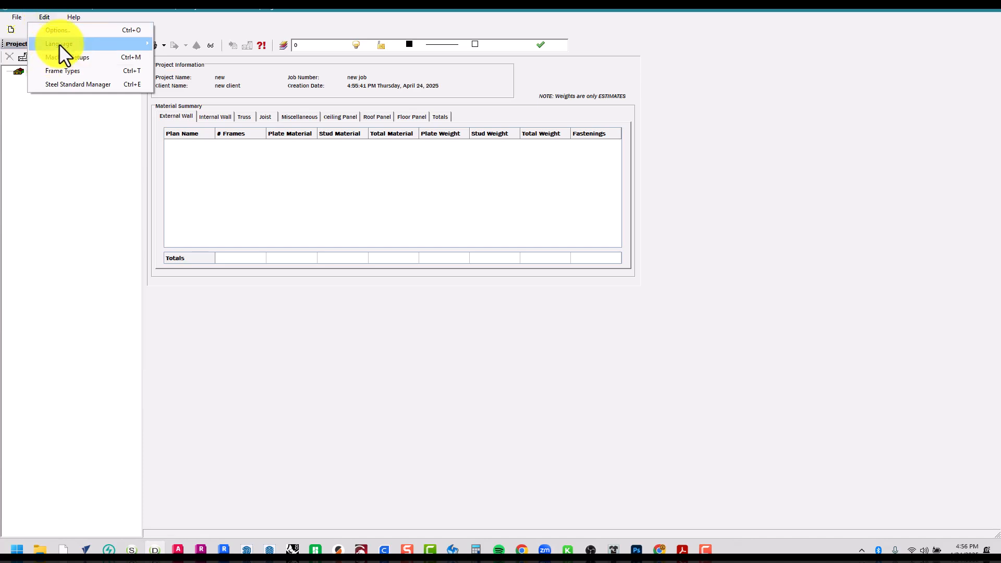
{"action": "left_click", "coordinate": [61, 32]}
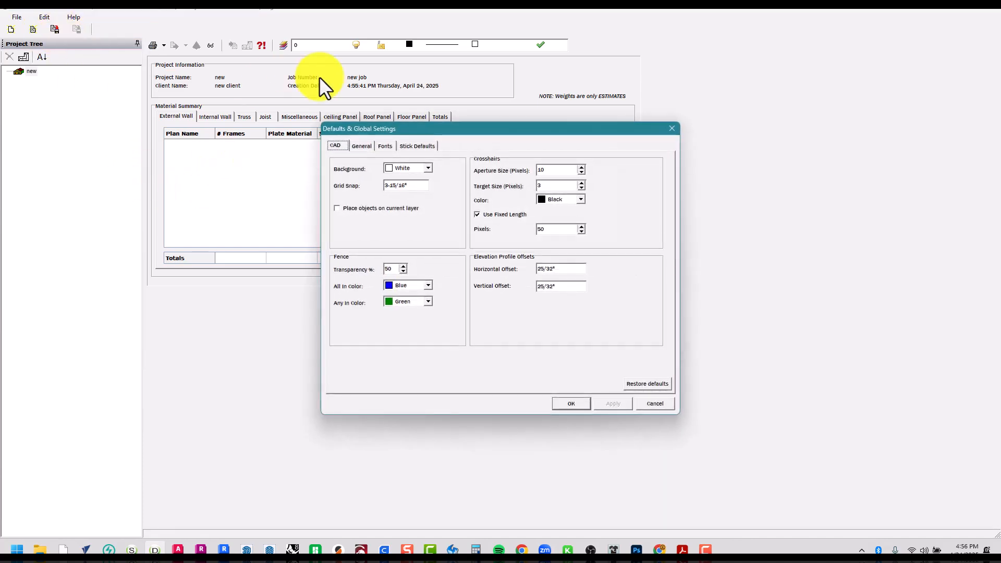
{"action": "left_click", "coordinate": [361, 146]}
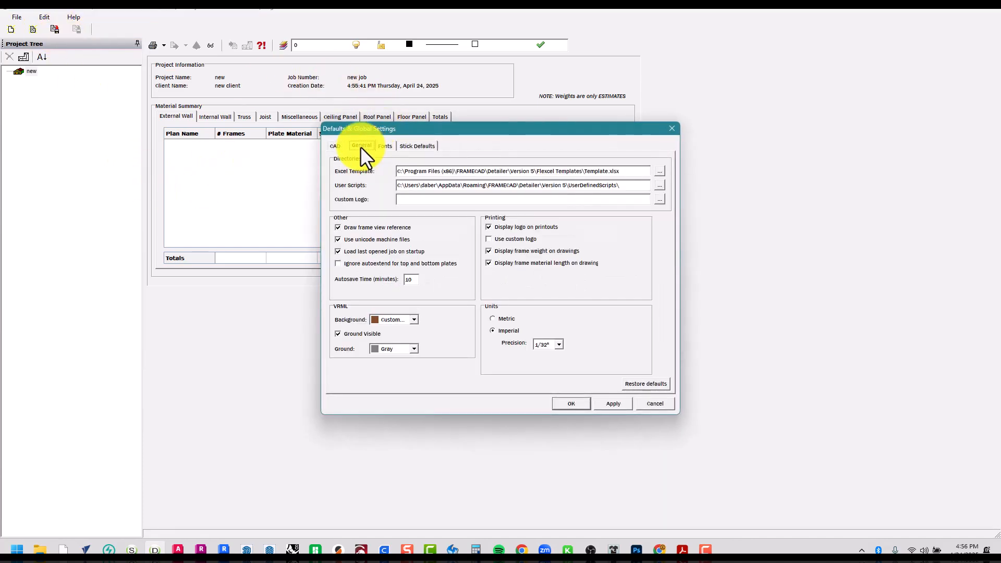
{"action": "left_click", "coordinate": [514, 331]}
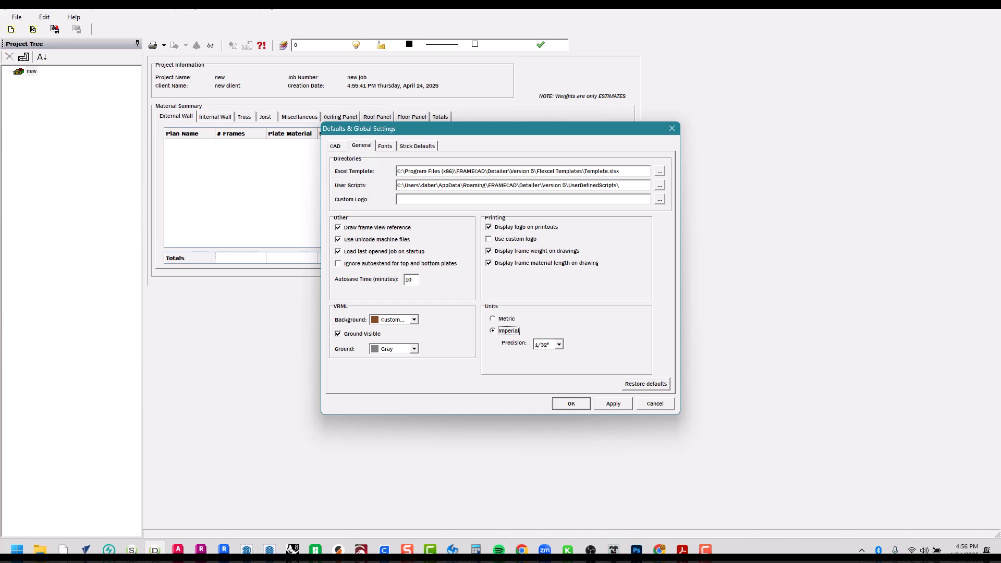
{"action": "left_click", "coordinate": [504, 320]}
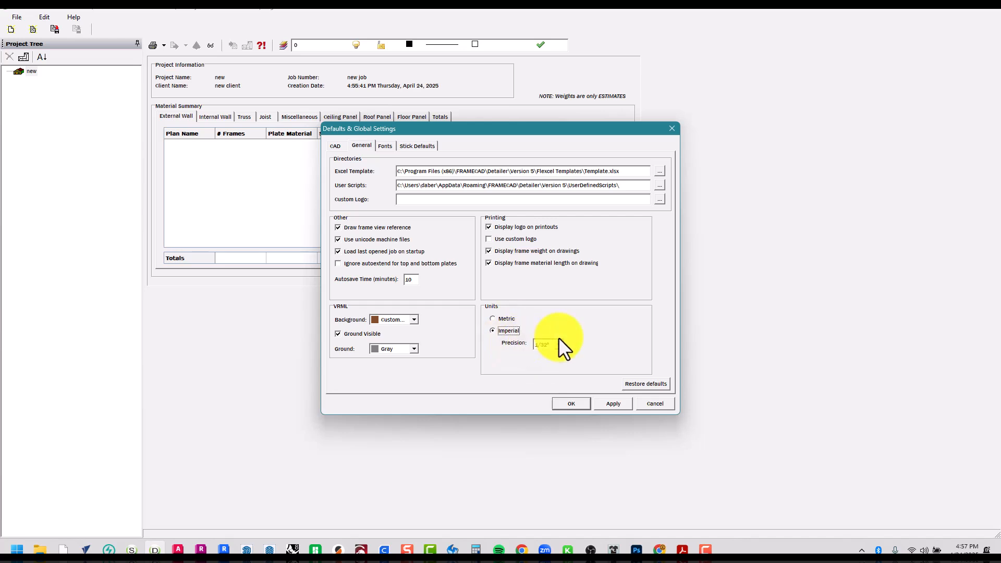
{"action": "left_click", "coordinate": [559, 345]}
{"action": "left_click", "coordinate": [559, 345]}
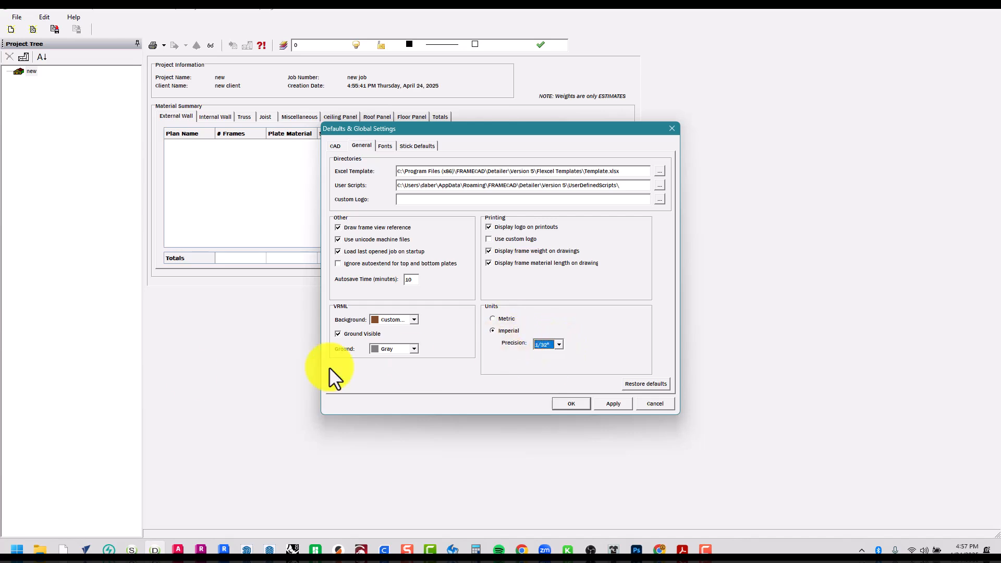
{"action": "left_click", "coordinate": [564, 405]}
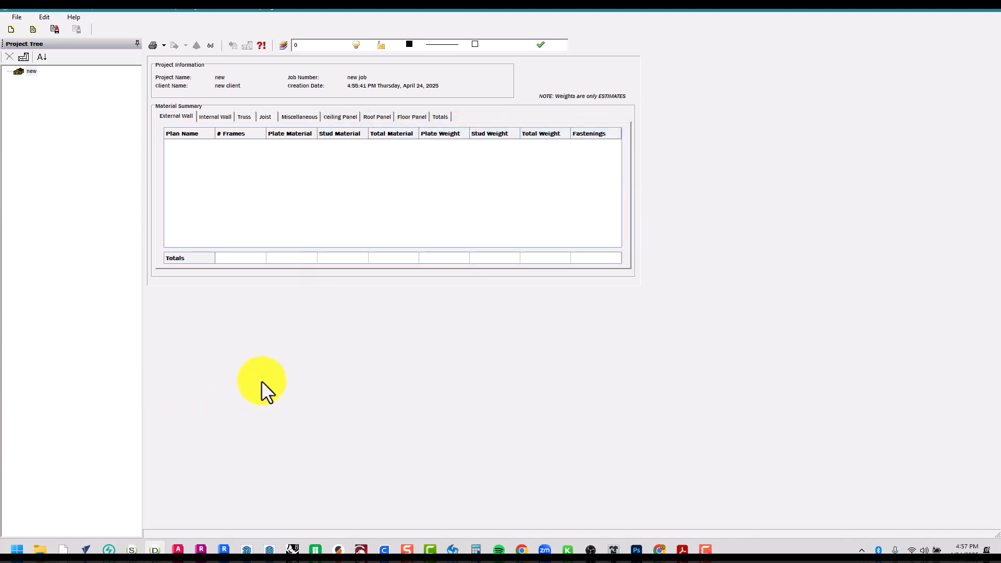
Set the project properties to name 2 Story House, client OCC and job number 001, and enter the detailer's full name
{"action": "left_click", "coordinate": [43, 83]}
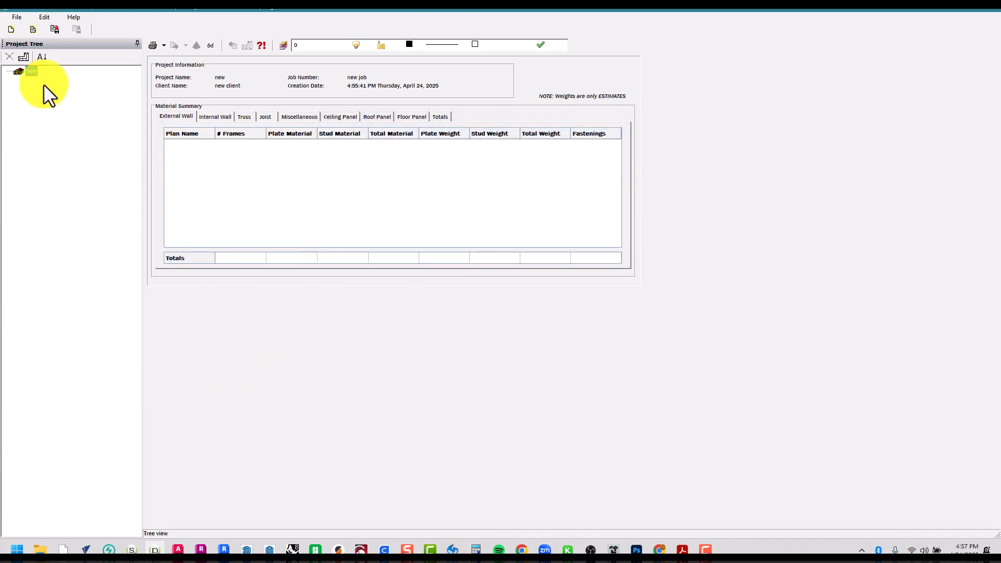
{"action": "right_click", "coordinate": [32, 73]}
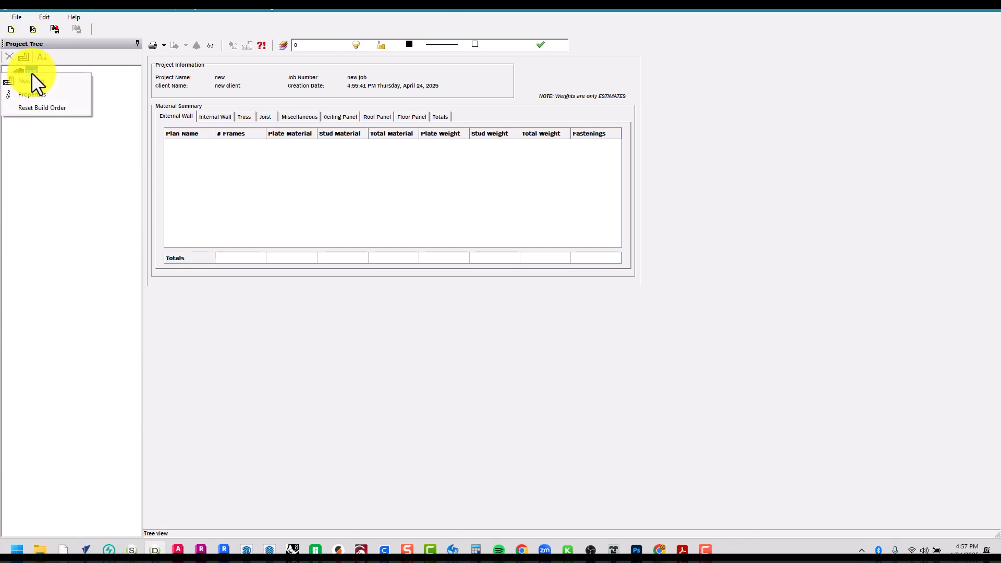
{"action": "left_click", "coordinate": [44, 94]}
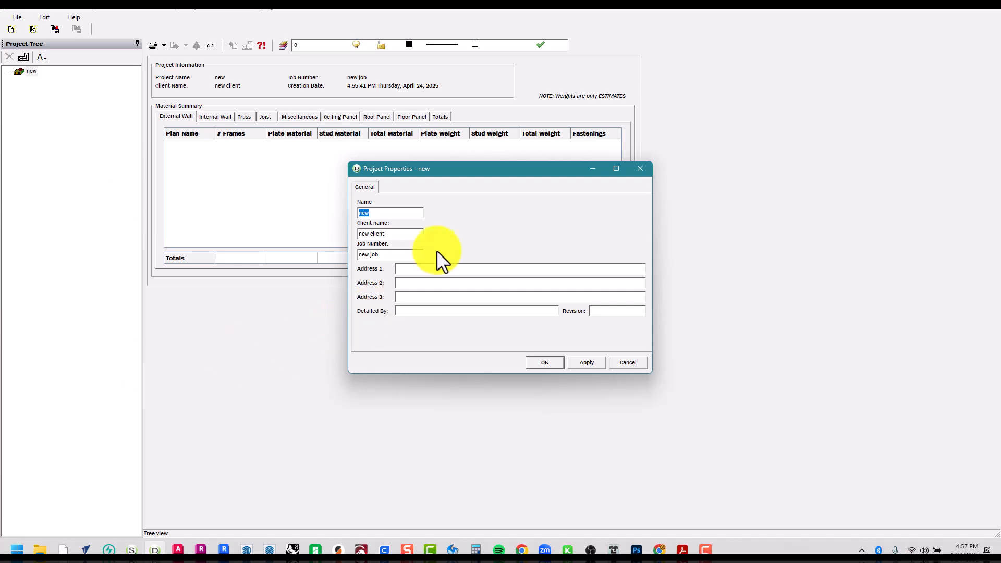
{"action": "type", "text": "2 Story House"}
{"action": "key", "text": "Tab"}
{"action": "type", "text": "occ"}
{"action": "key", "text": "Tab"}
{"action": "type", "text": "001"}
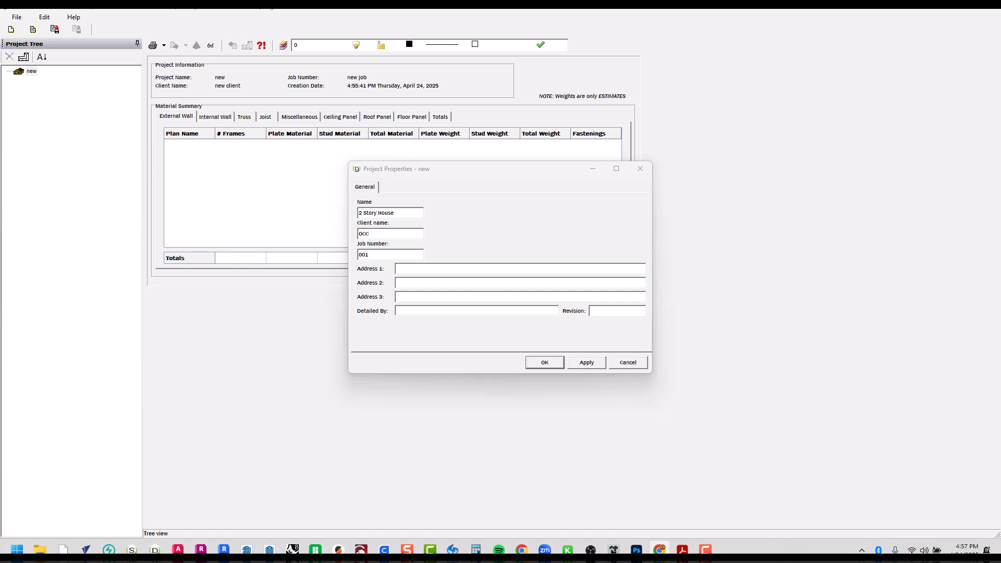
{"action": "left_click", "coordinate": [429, 311]}
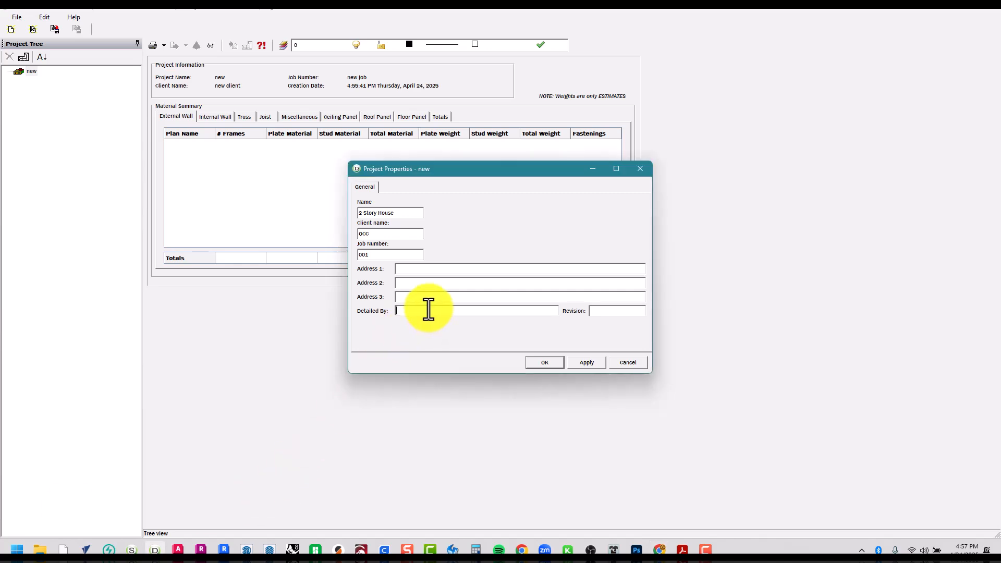
{"action": "type", "text": "Teva Crowley"}
{"action": "left_click", "coordinate": [537, 364]}
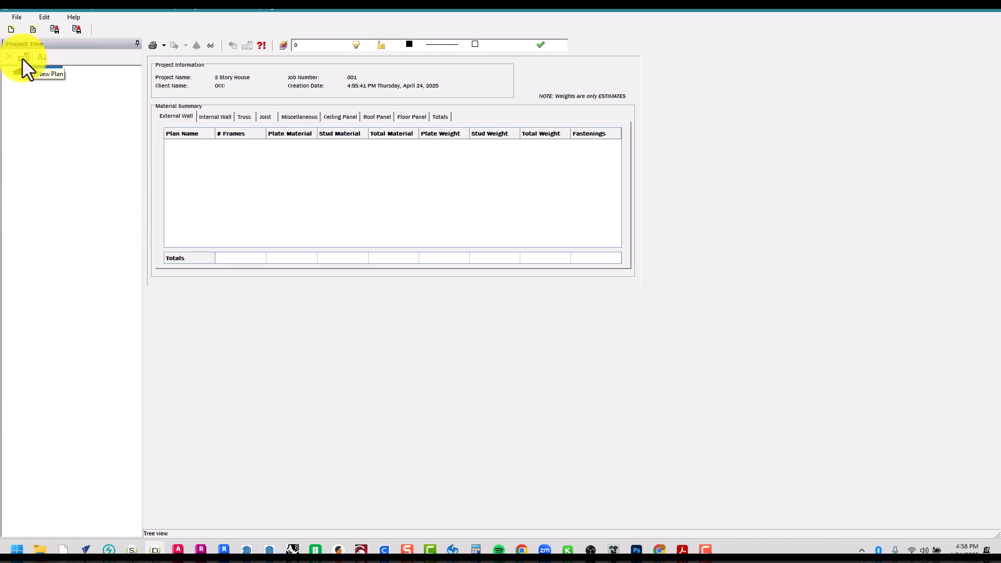
Add a plan to the project and name it Lower Wall Frames, keeping its elevation at 0"
{"action": "left_click", "coordinate": [22, 58]}
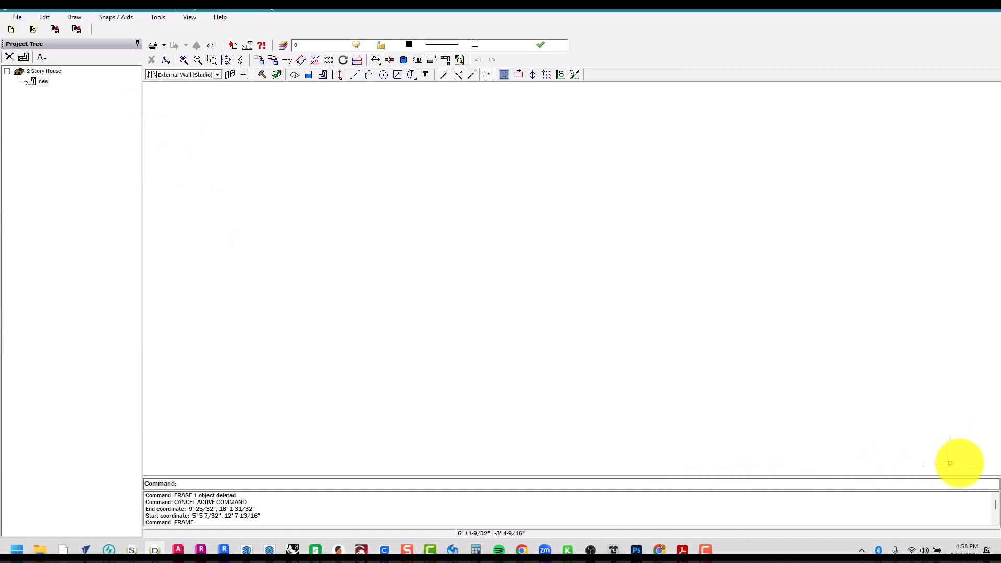
{"action": "right_click", "coordinate": [43, 82]}
{"action": "left_click", "coordinate": [44, 104]}
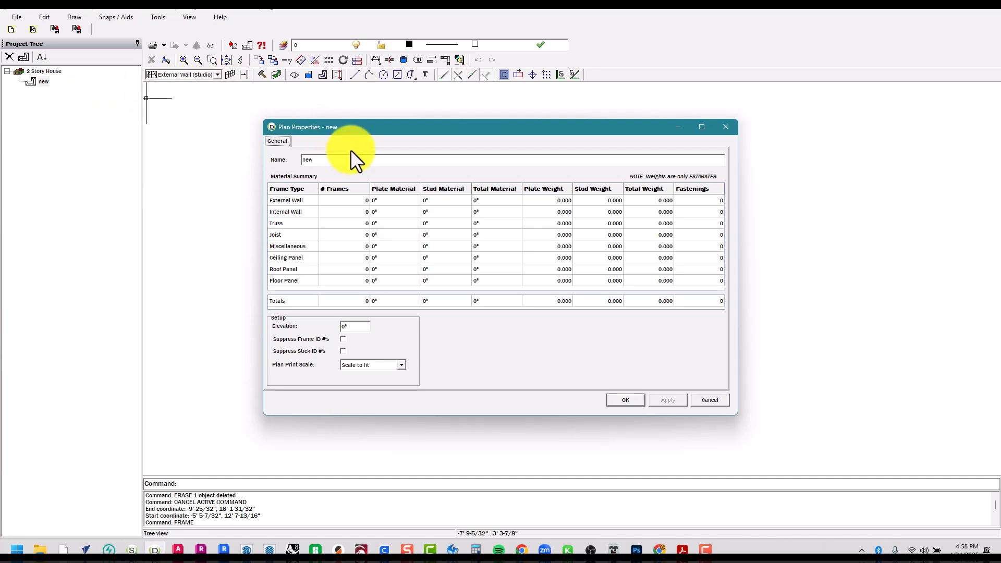
{"action": "double_click", "coordinate": [323, 160]}
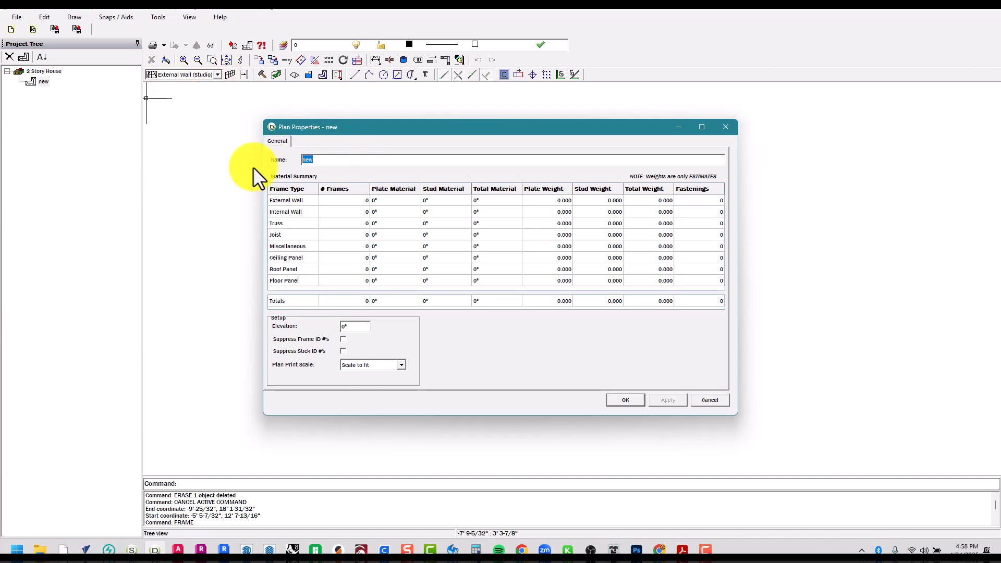
{"action": "type", "text": "Lower Wall Frames"}
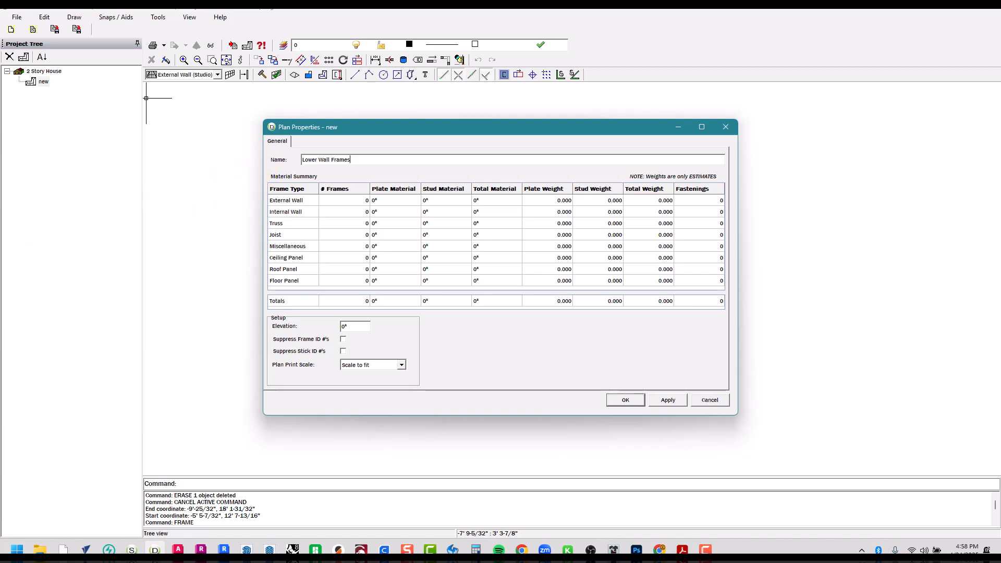
{"action": "left_click", "coordinate": [367, 327]}
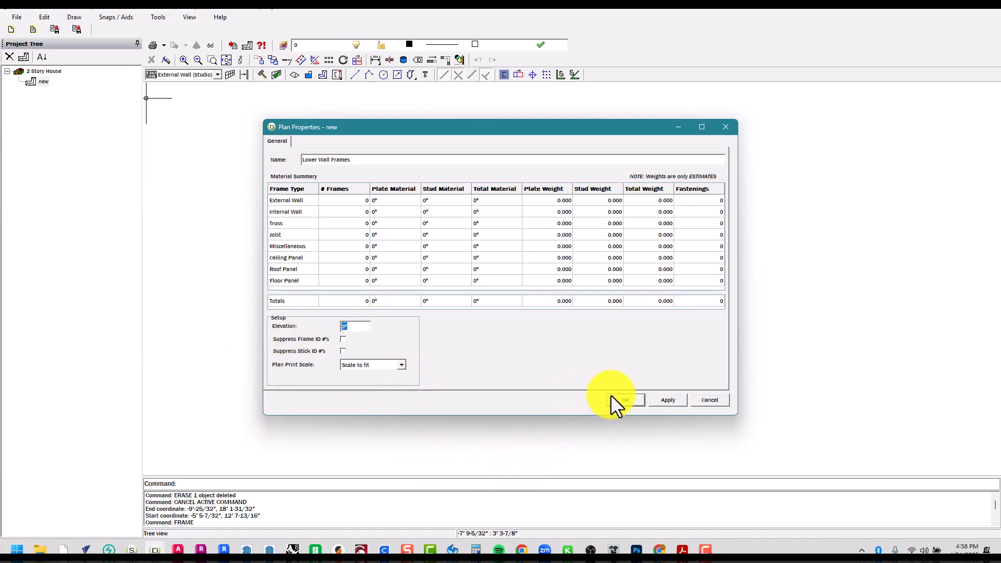
{"action": "left_click", "coordinate": [625, 400]}
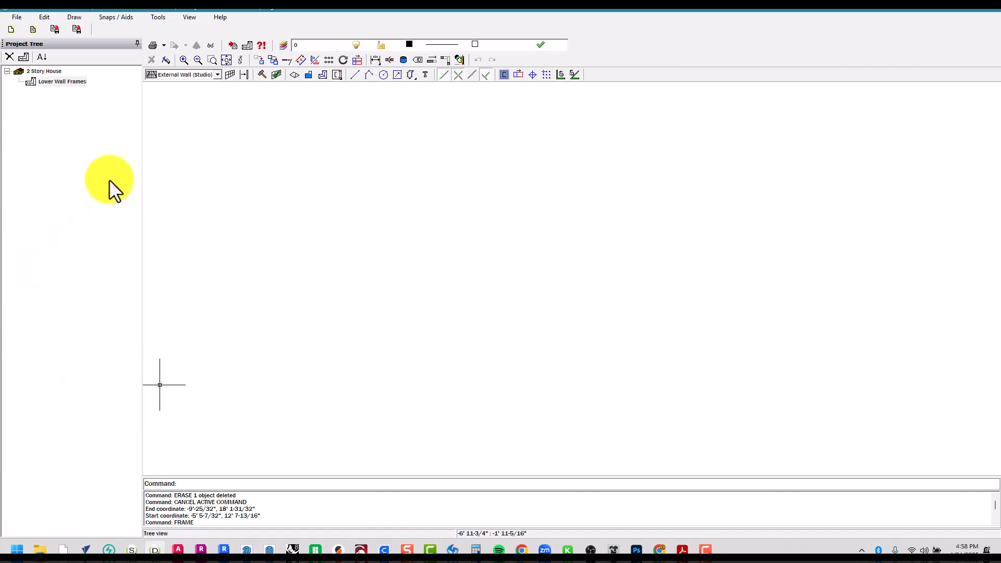
Add a second plan to the project and name it Upper Wall Frames
{"action": "left_click", "coordinate": [21, 55]}
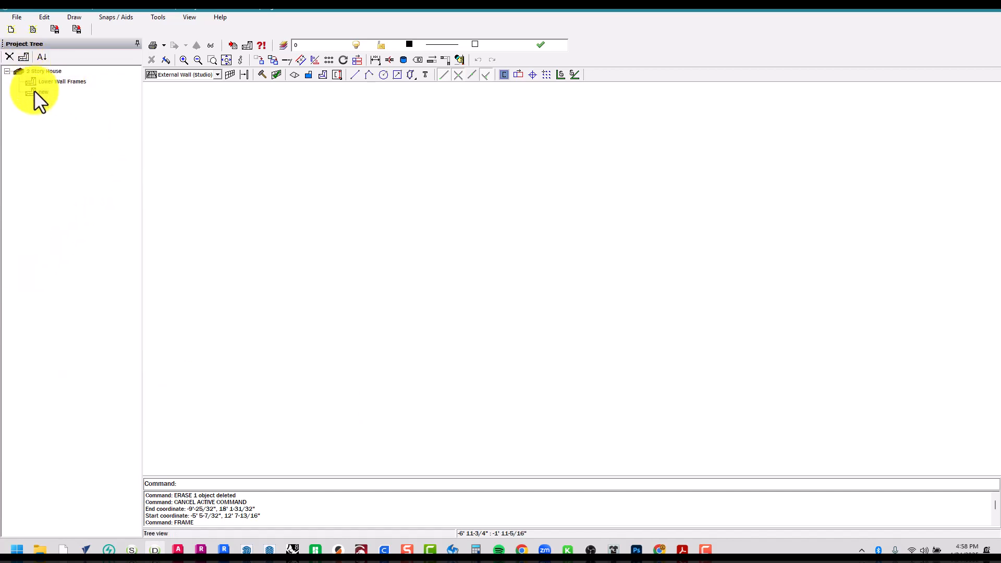
{"action": "right_click", "coordinate": [35, 91]}
{"action": "left_click", "coordinate": [39, 114]}
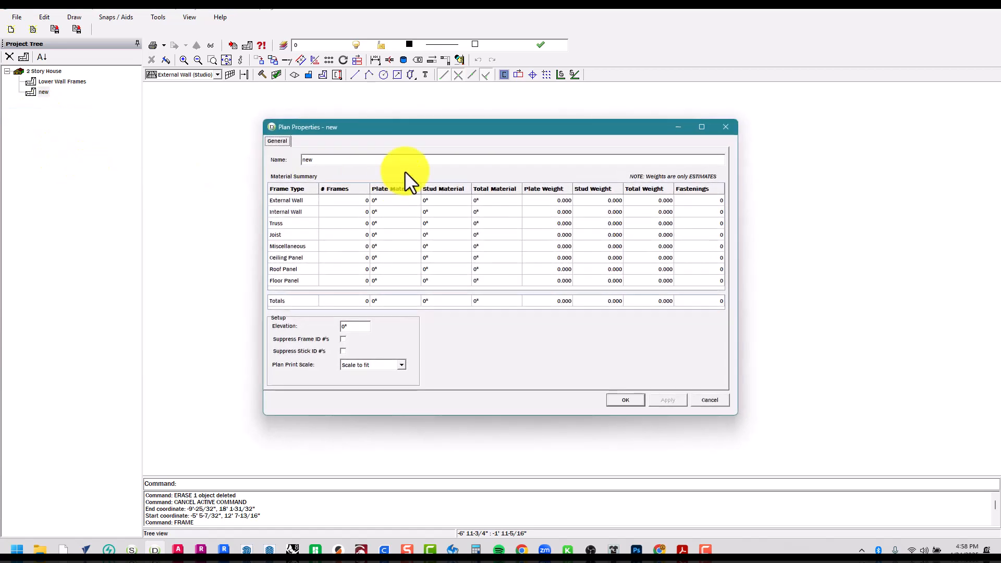
{"action": "type", "text": "U"}
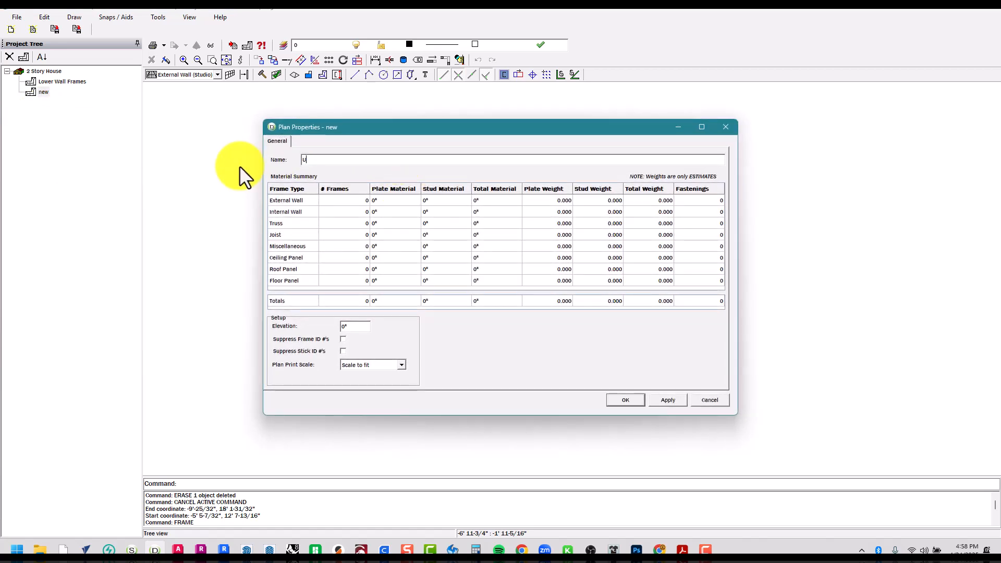
{"action": "type", "text": "pper Wall Frames"}
{"action": "key", "text": "Tab"}
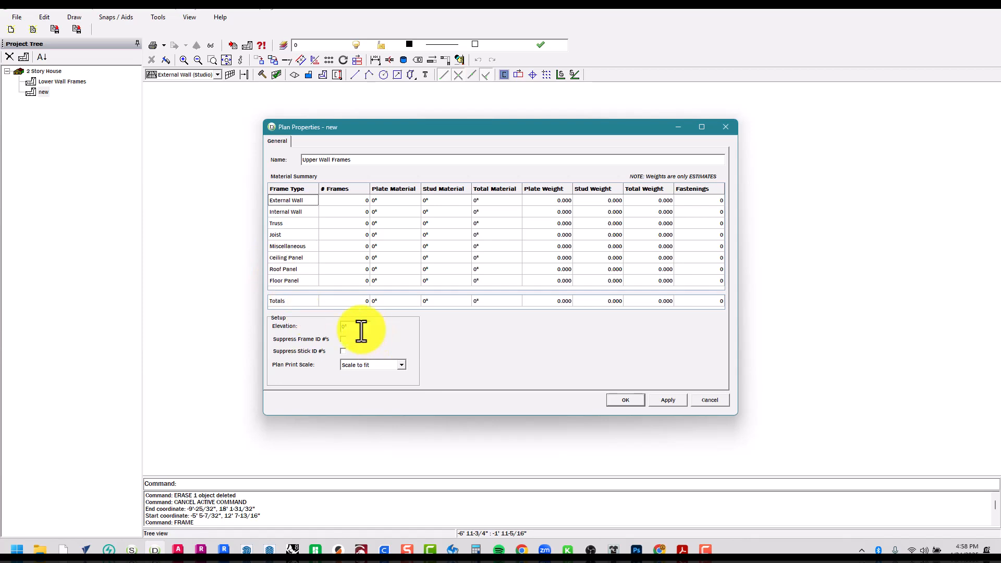
{"action": "left_click_drag", "start_coordinate": [360, 328], "coordinate": [283, 337]}
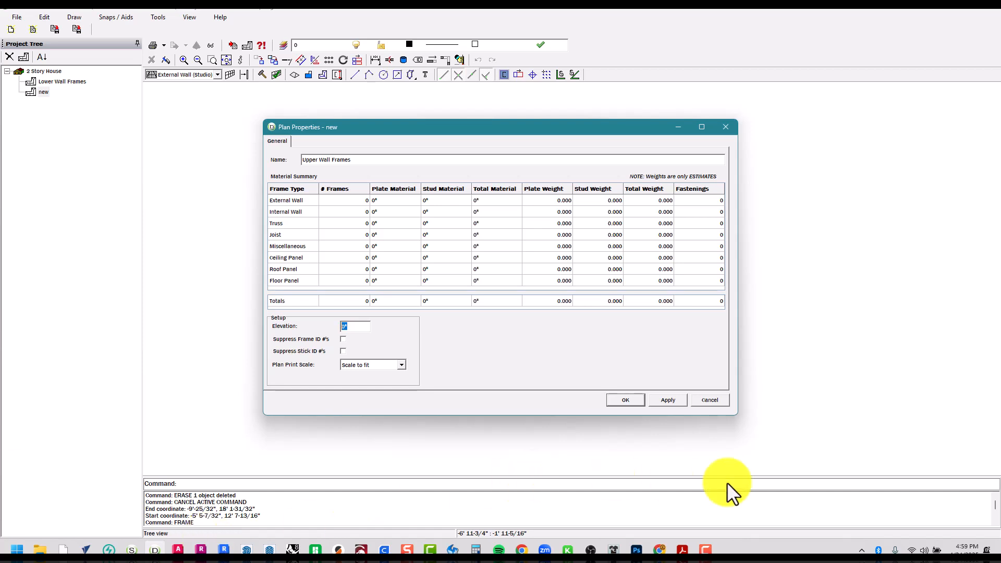
Switch to the house drawings PDF and examine the wall heights and floor depth dimensioned on the elevations page
{"action": "left_click", "coordinate": [683, 550]}
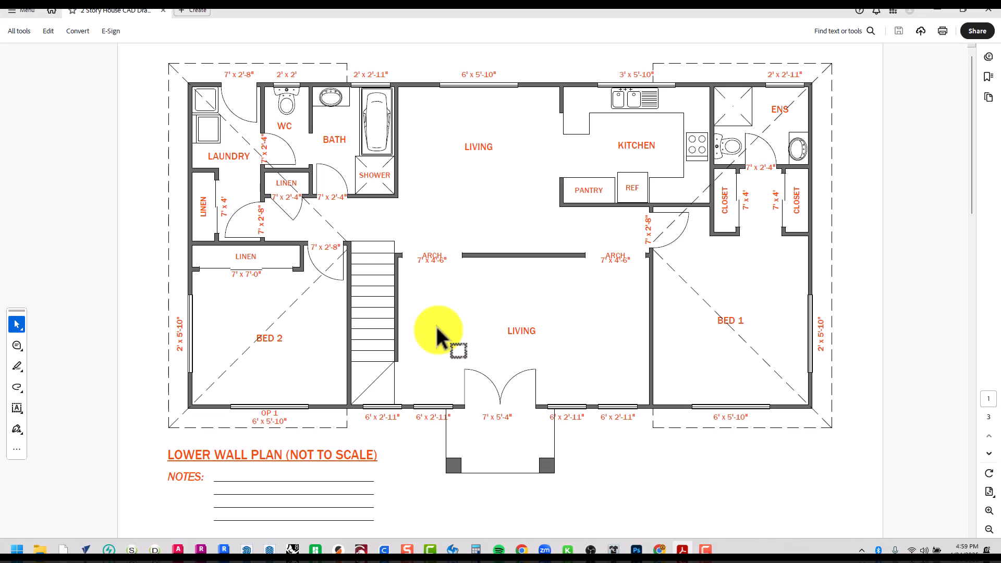
{"action": "scroll", "coordinate": [437, 330], "scroll_direction": "down", "scroll_amount": 2}
{"action": "scroll", "coordinate": [437, 329], "scroll_direction": "up", "scroll_amount": 1}
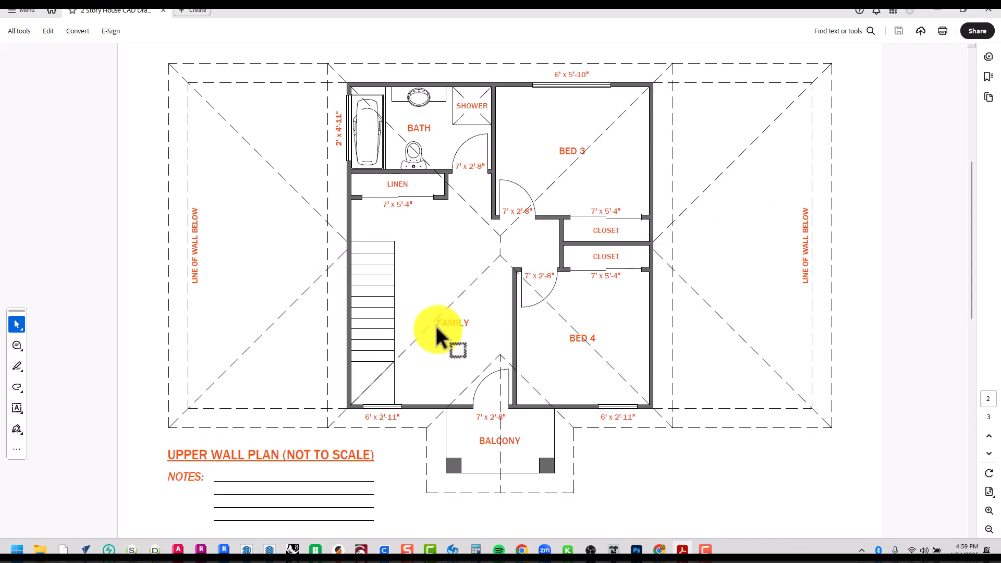
{"action": "scroll", "coordinate": [435, 326], "scroll_direction": "down", "scroll_amount": 1}
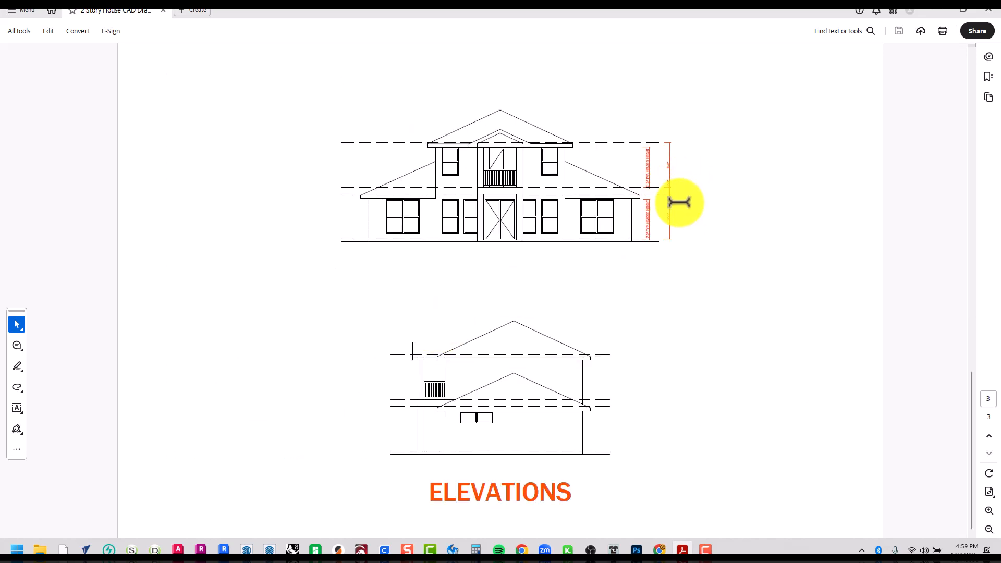
{"action": "scroll", "coordinate": [673, 203], "scroll_direction": "up", "scroll_amount": 1, "text": "ctrl"}
{"action": "scroll", "coordinate": [673, 206], "scroll_direction": "up", "scroll_amount": 5, "text": "ctrl"}
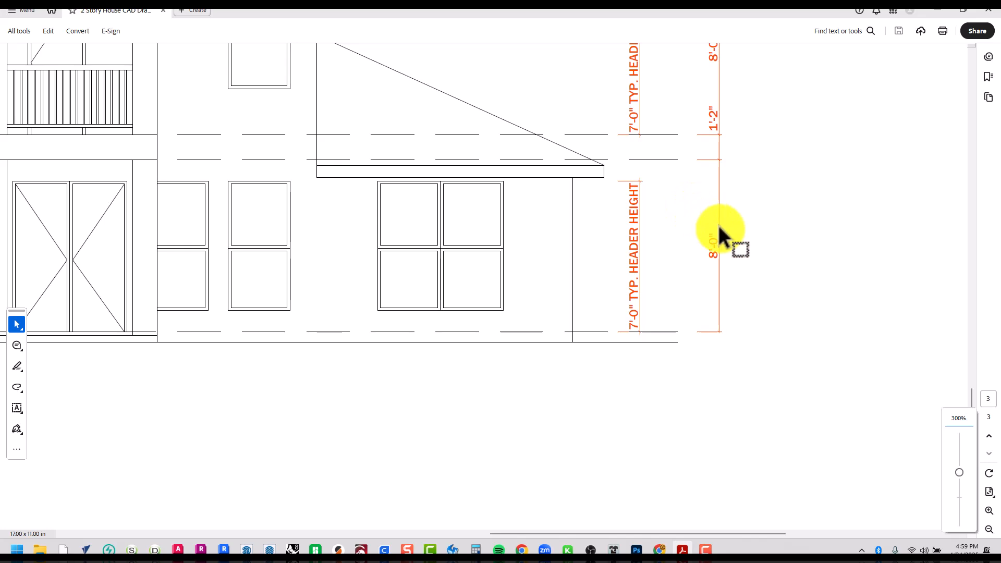
{"action": "scroll", "coordinate": [725, 267], "scroll_direction": "up", "scroll_amount": 1}
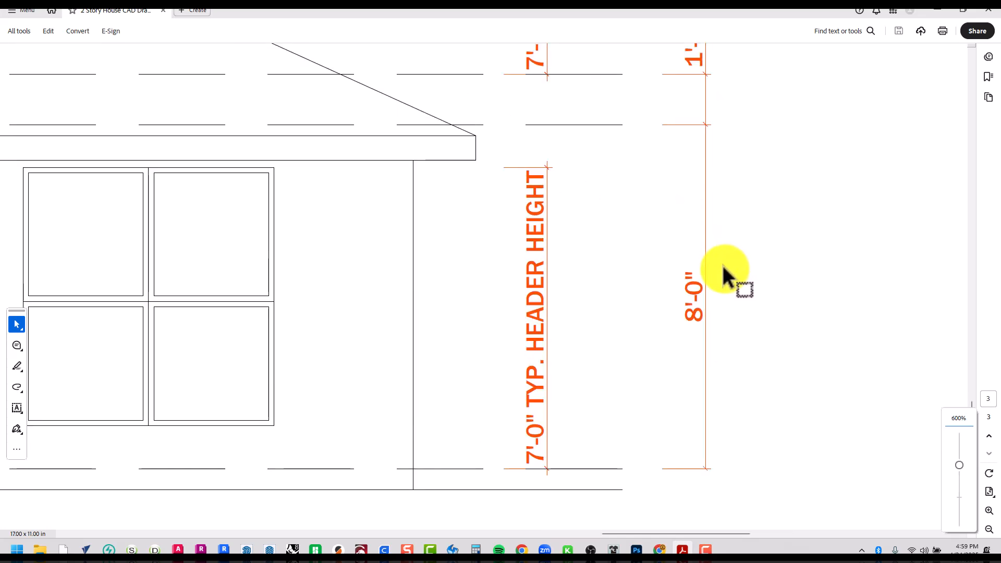
{"action": "scroll", "coordinate": [722, 268], "scroll_direction": "down", "scroll_amount": 2, "text": "ctrl"}
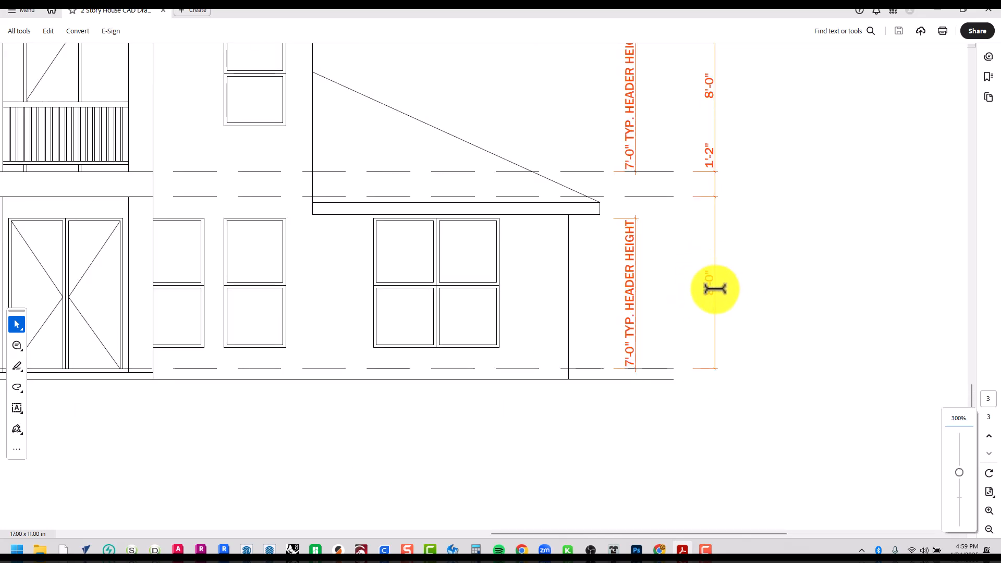
{"action": "scroll", "coordinate": [678, 170], "scroll_direction": "up", "scroll_amount": 2}
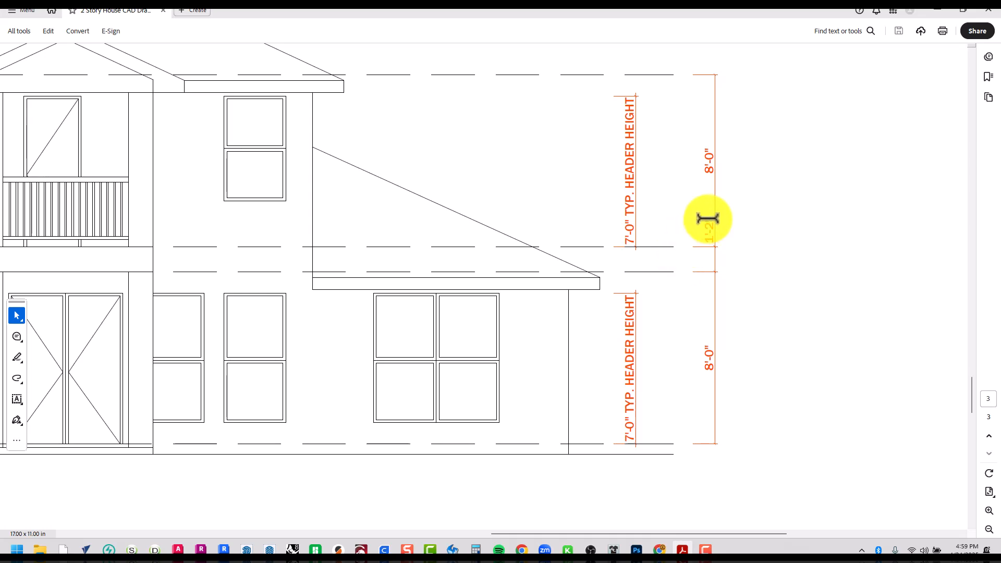
{"action": "left_click_drag", "start_coordinate": [706, 219], "coordinate": [701, 264]}
{"action": "left_click", "coordinate": [680, 257]}
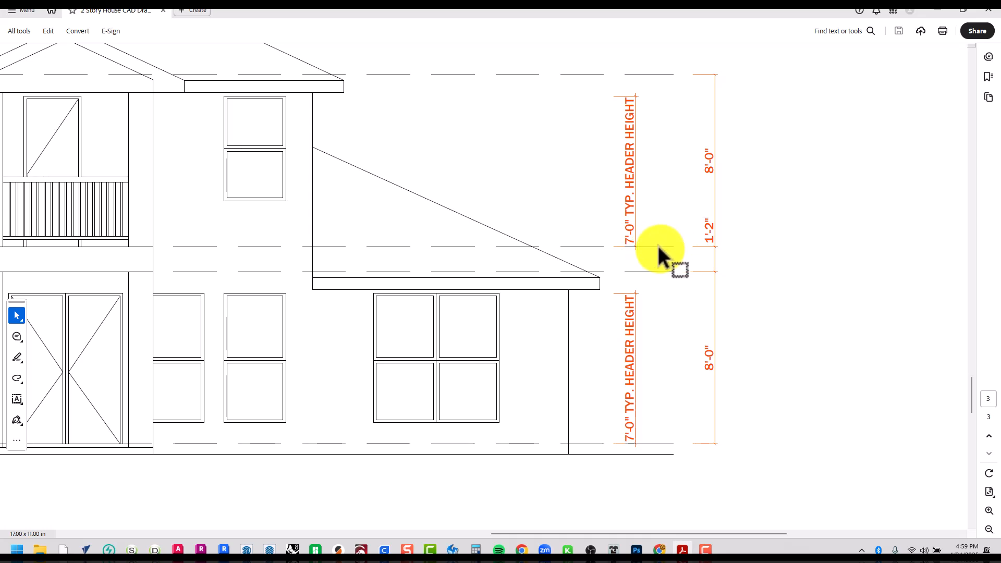
Return to FRAMECAD Detailer and set the Upper Wall Frames plan's elevation to 9'2"
{"action": "left_click", "coordinate": [943, 10]}
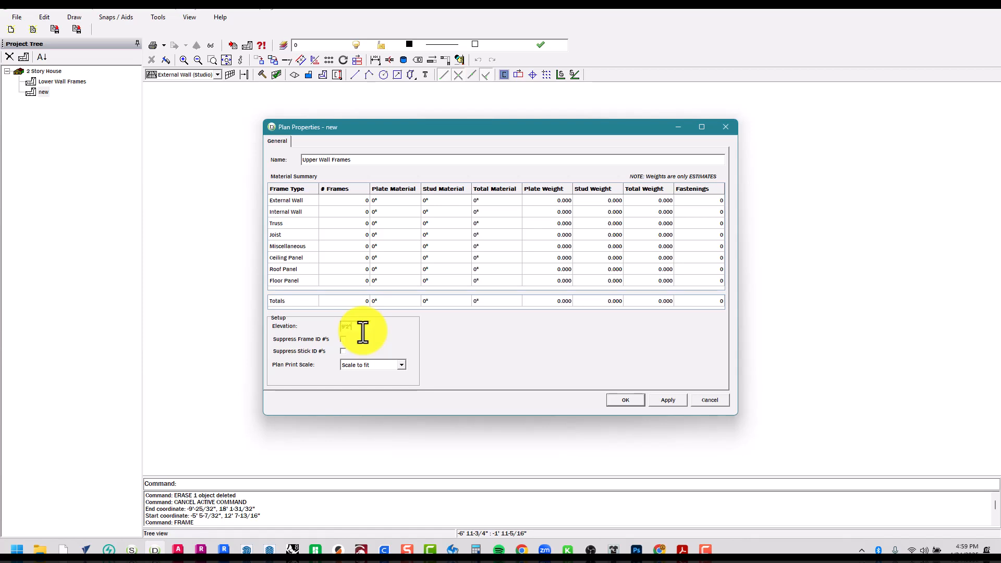
{"action": "left_click", "coordinate": [620, 400]}
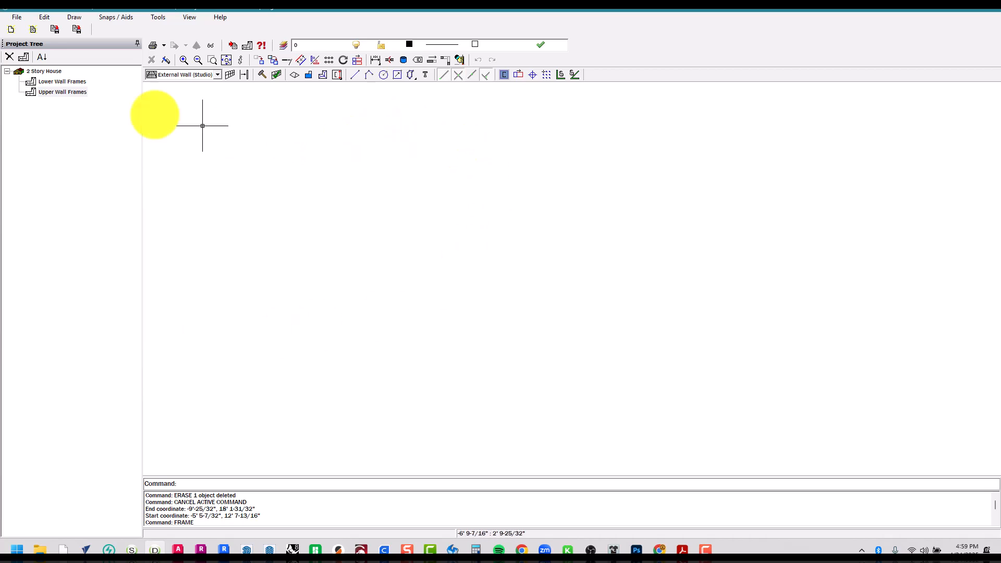
Start a DXF to Lines import and reposition the import window
{"action": "left_click", "coordinate": [16, 18]}
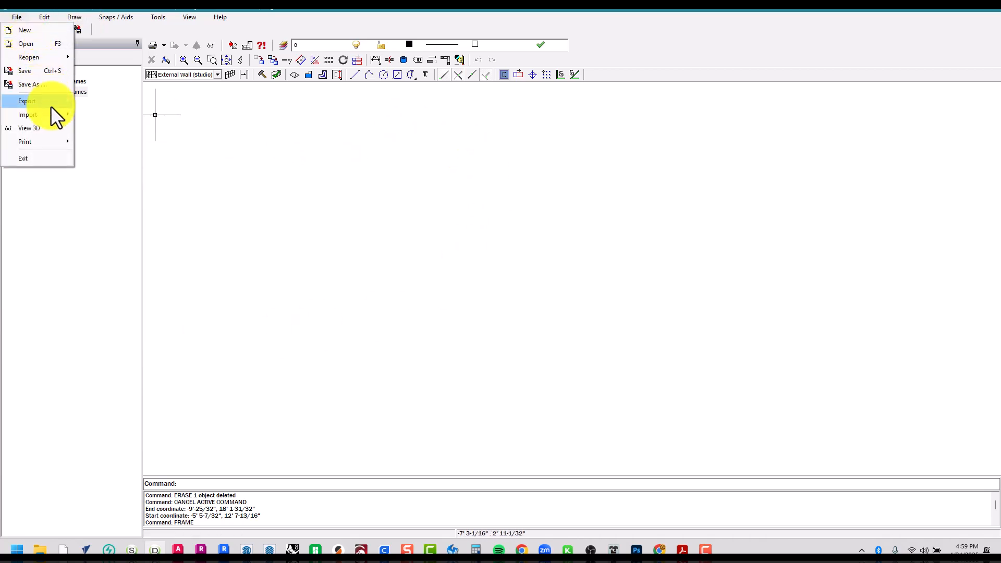
{"action": "mouse_move", "coordinate": [53, 115]}
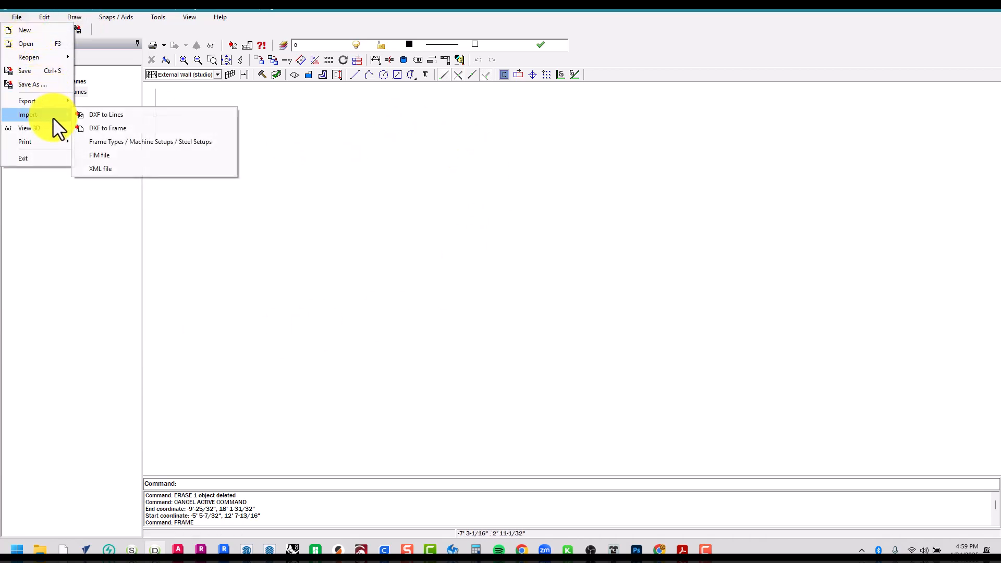
{"action": "left_click", "coordinate": [133, 116]}
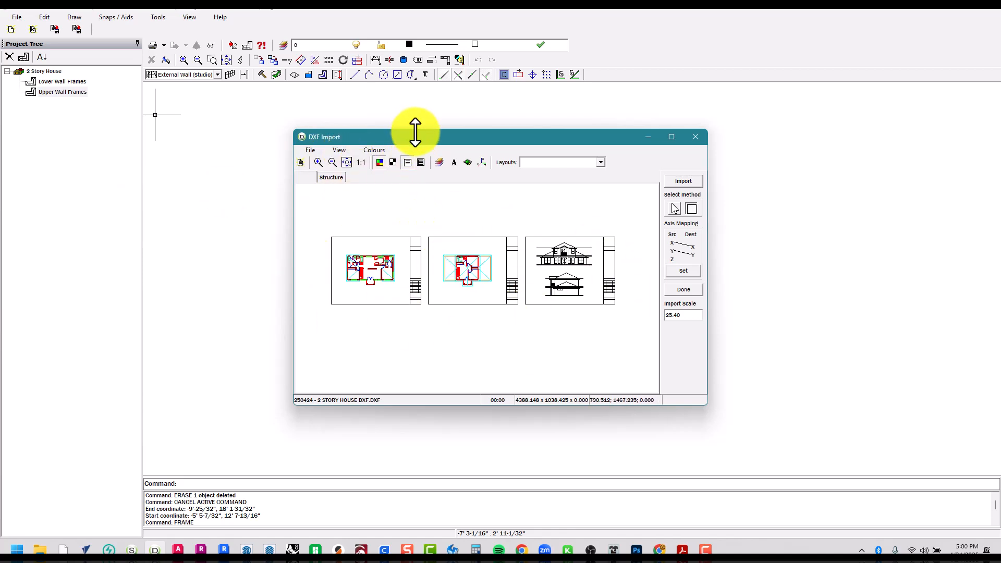
{"action": "left_click_drag", "start_coordinate": [416, 136], "coordinate": [444, 137]}
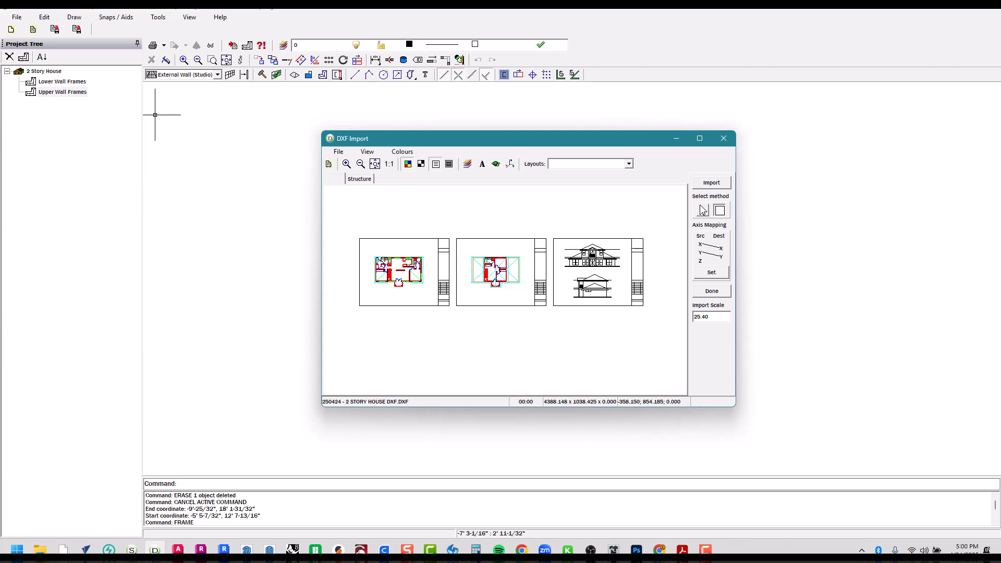
Browse for the drawing to import in OCC, 2024, 3 - Fall 2024, ARCH 121 - FrameCAD Studio 1 +2
{"action": "left_click", "coordinate": [337, 152]}
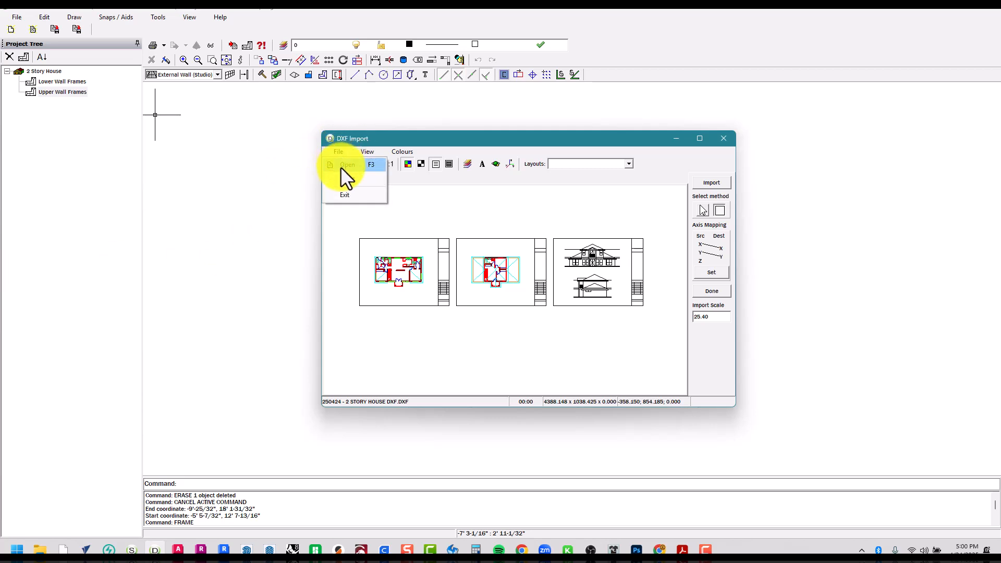
{"action": "left_click", "coordinate": [346, 165]}
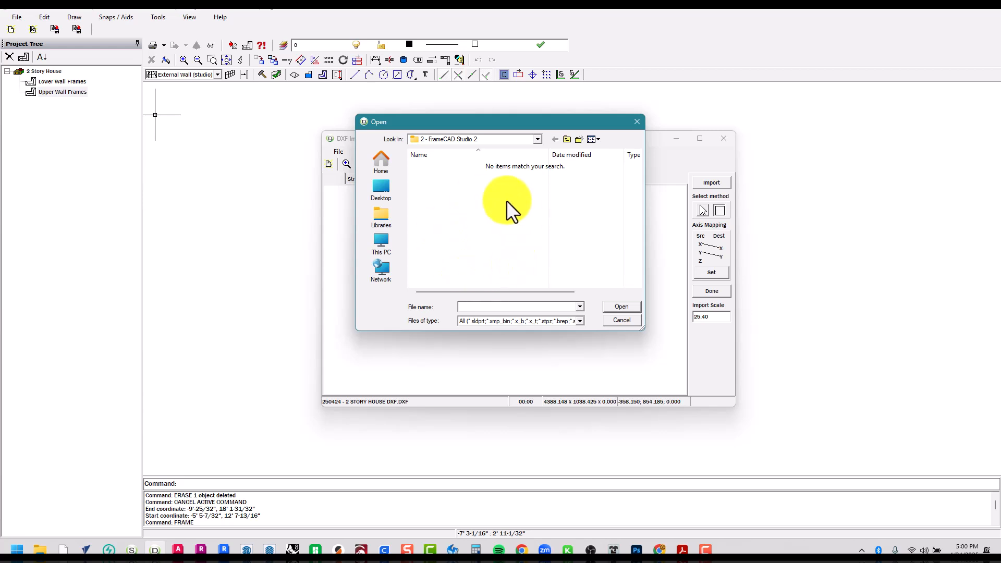
{"action": "left_click", "coordinate": [502, 140]}
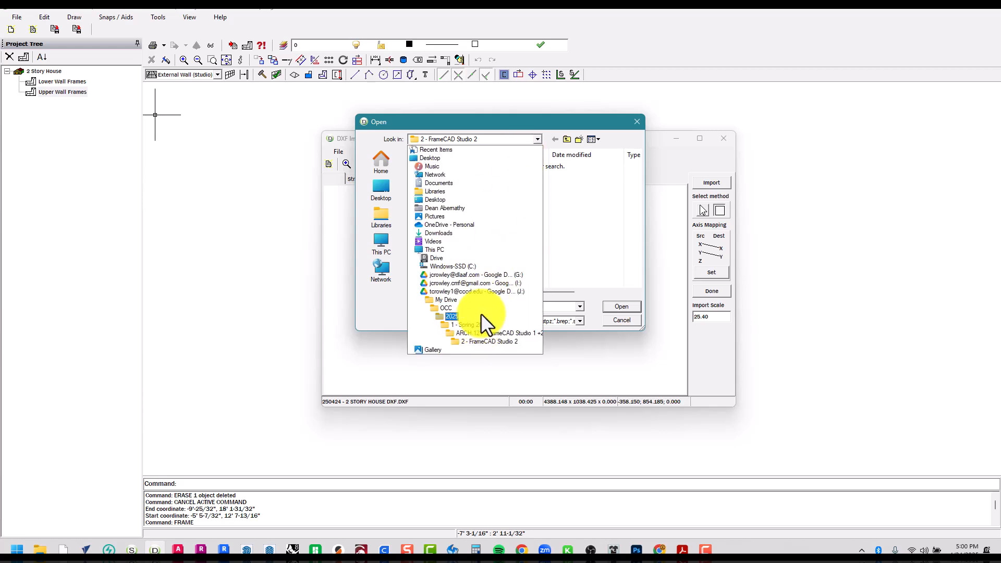
{"action": "left_click", "coordinate": [446, 307]}
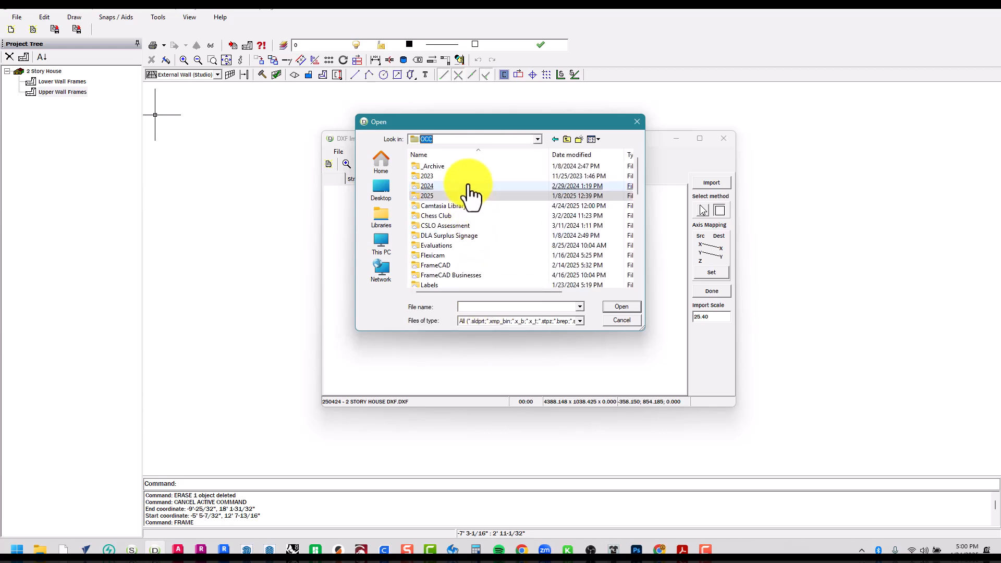
{"action": "double_click", "coordinate": [469, 186]}
{"action": "left_click", "coordinate": [469, 186]}
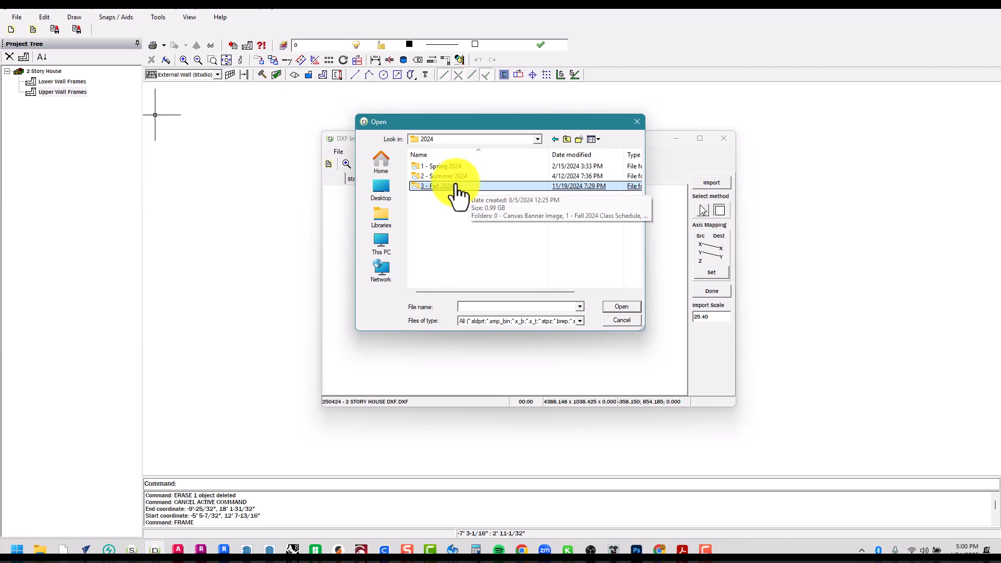
{"action": "double_click", "coordinate": [457, 186]}
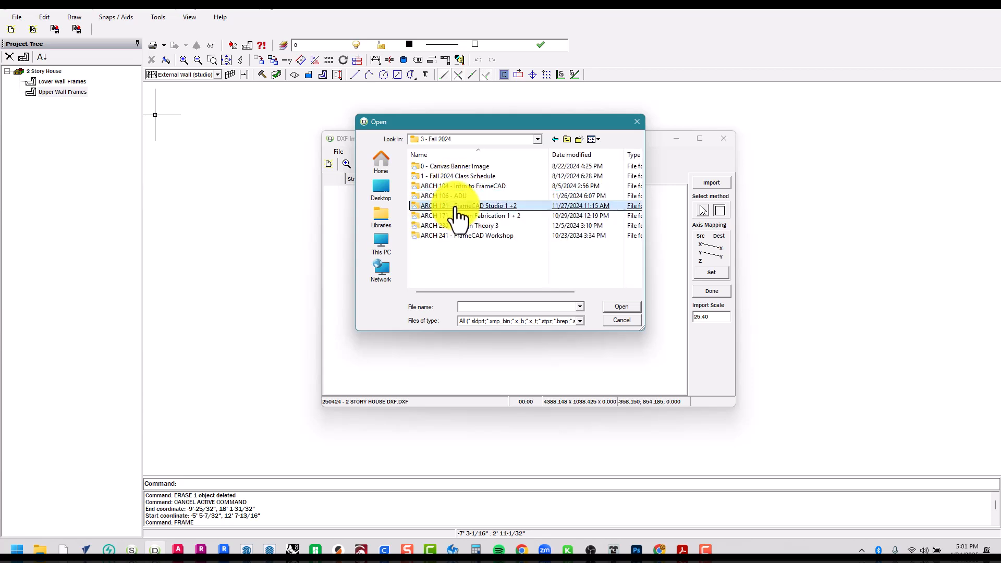
{"action": "double_click", "coordinate": [455, 209]}
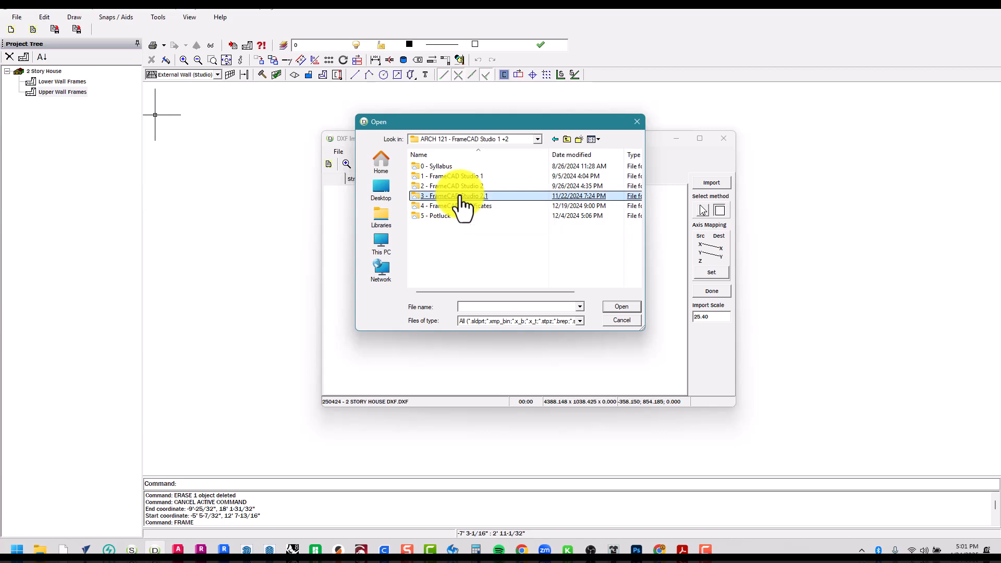
Open 250424 - 2 Story House DXF from the 1 - Exercise Files folder of 122.4.0 - Project Settings and DWG Import
{"action": "double_click", "coordinate": [459, 196]}
{"action": "double_click", "coordinate": [460, 206]}
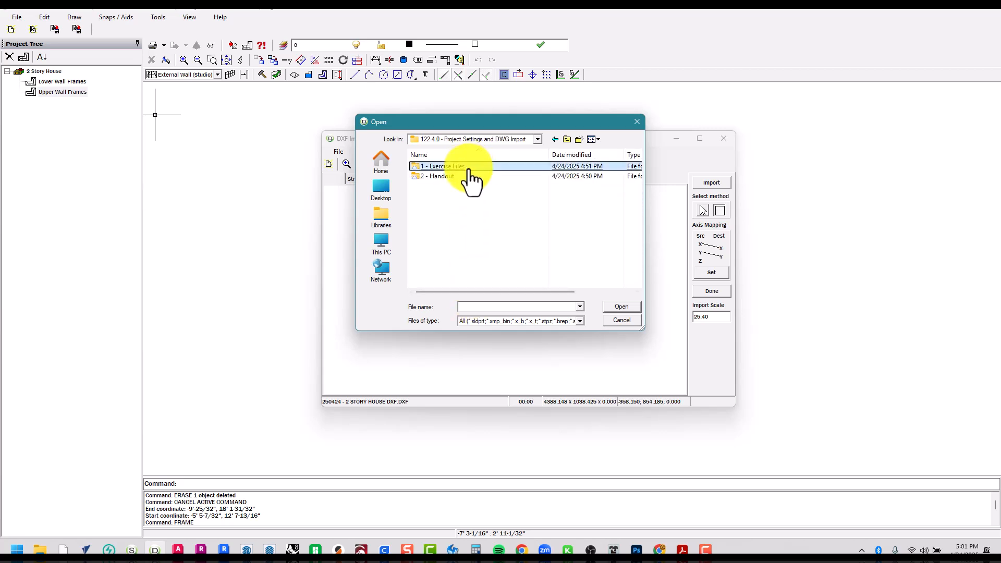
{"action": "double_click", "coordinate": [469, 166]}
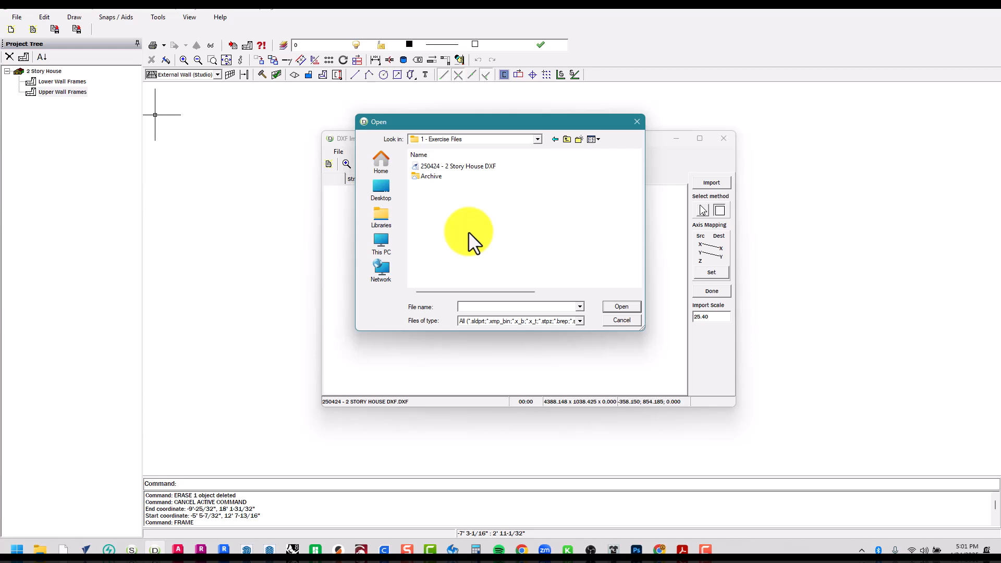
{"action": "left_click", "coordinate": [476, 167]}
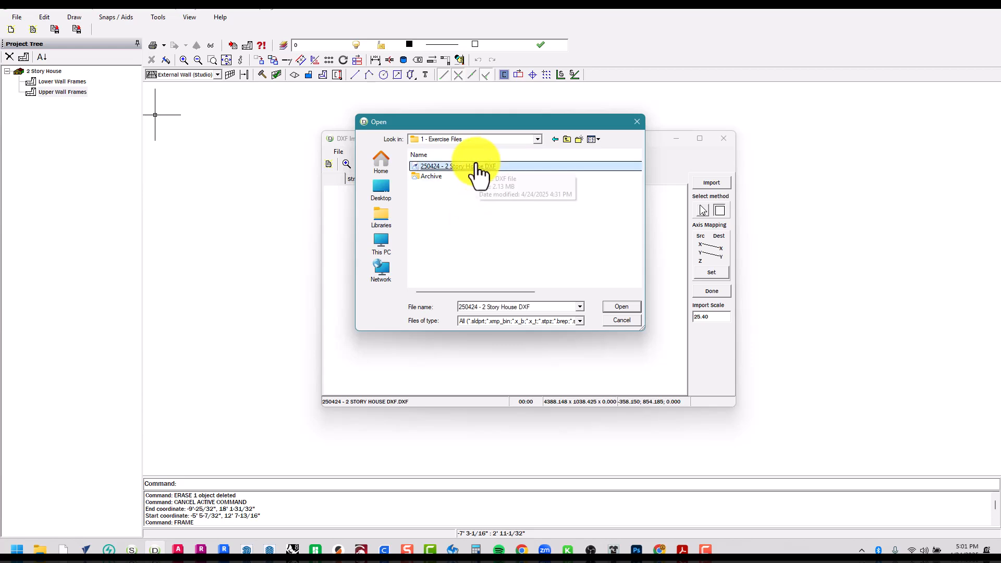
{"action": "left_click", "coordinate": [502, 169]}
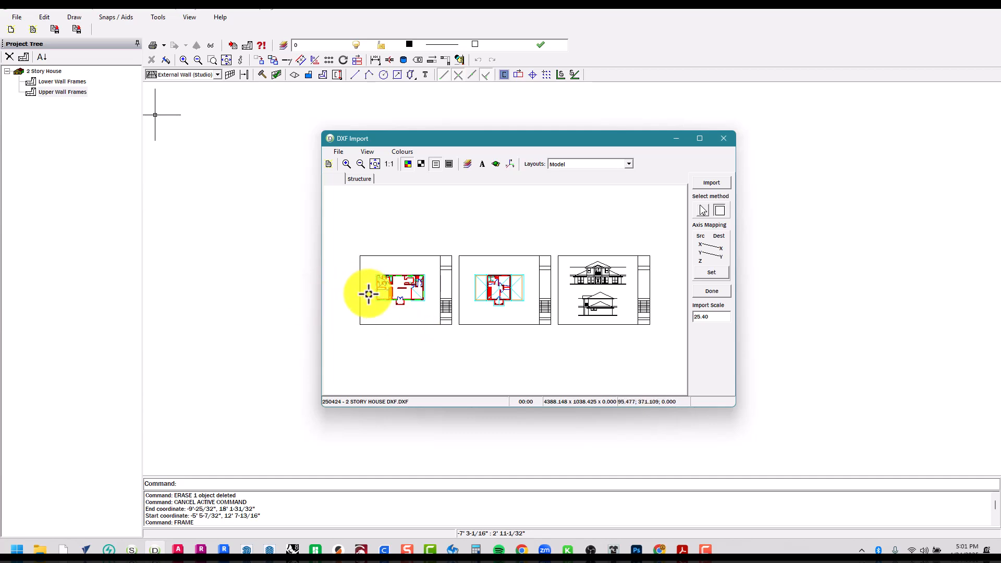
Try window-selecting the floor plan on the first sheet, keeping the selection inside the sheet border
{"action": "scroll", "coordinate": [365, 287], "scroll_direction": "up", "scroll_amount": 4}
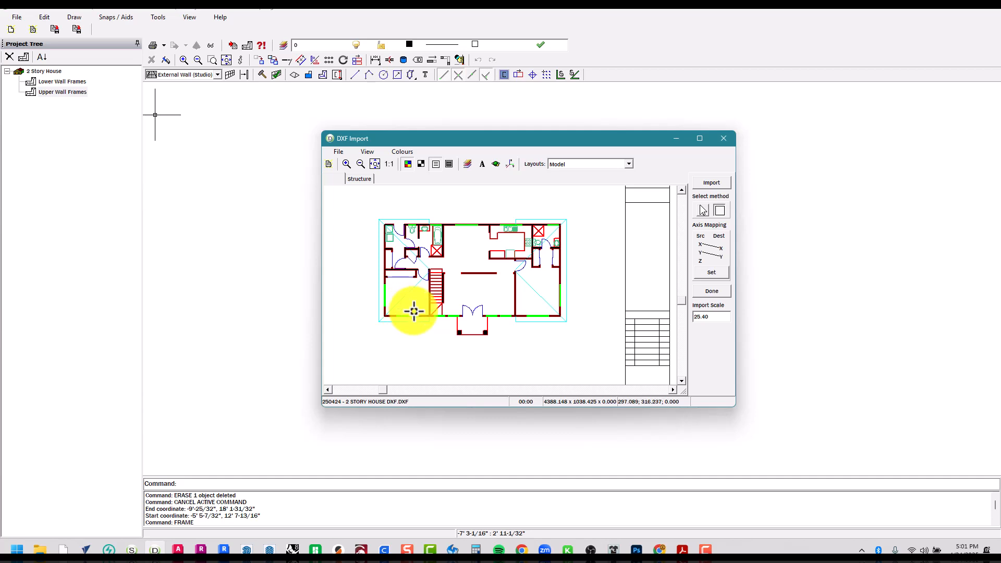
{"action": "scroll", "coordinate": [412, 308], "scroll_direction": "down", "scroll_amount": 2}
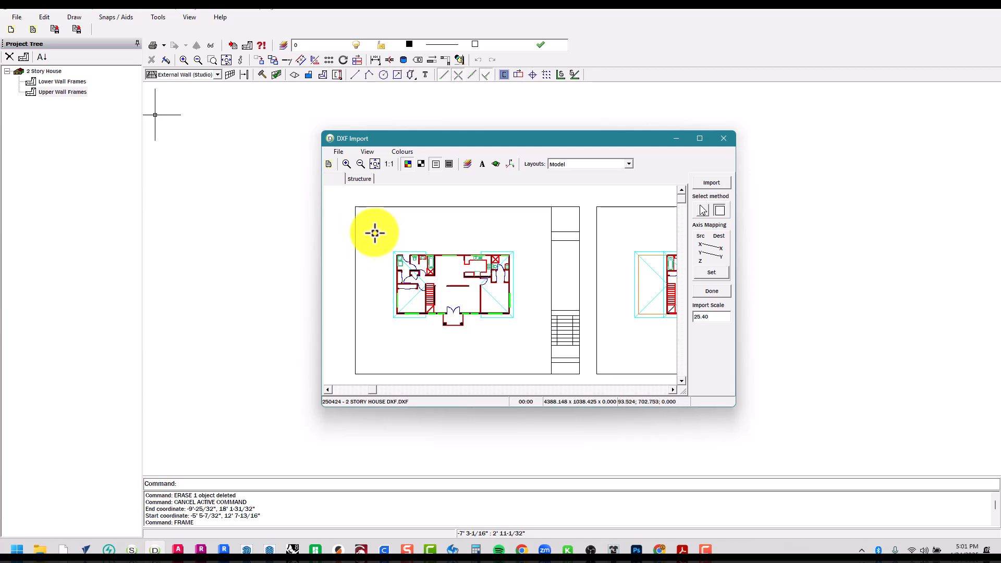
{"action": "left_click_drag", "start_coordinate": [375, 233], "coordinate": [535, 360]}
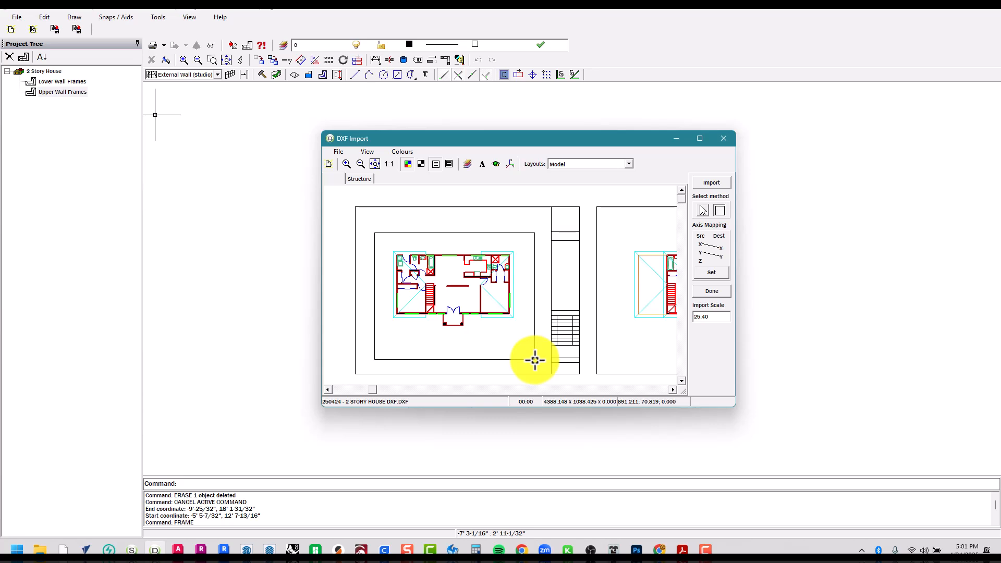
{"action": "left_click_drag", "start_coordinate": [535, 360], "coordinate": [516, 327]}
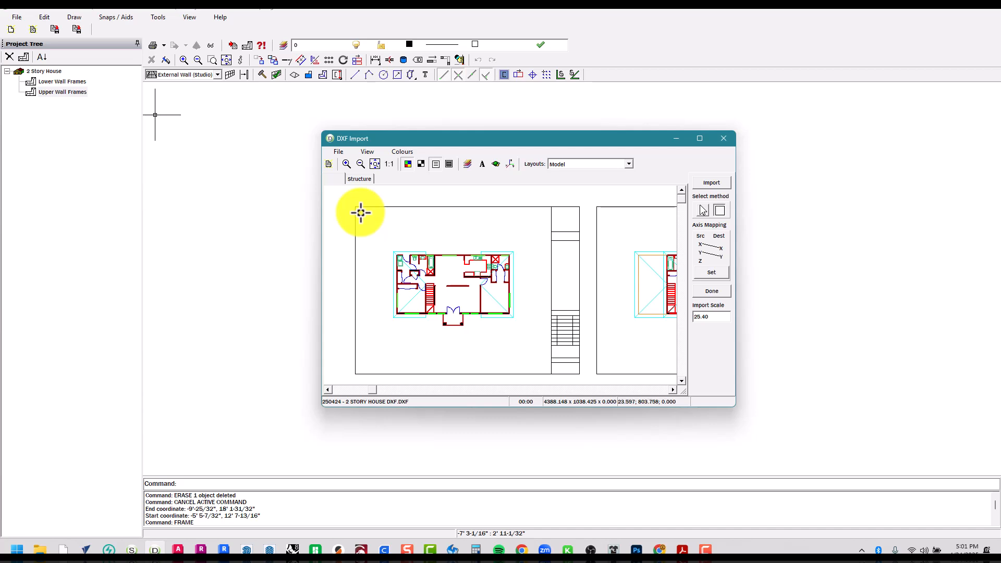
Try selecting the entire first sheet, including its border and title block, and clear the selection
{"action": "scroll", "coordinate": [402, 324], "scroll_direction": "down", "scroll_amount": 4}
{"action": "scroll", "coordinate": [355, 277], "scroll_direction": "up", "scroll_amount": 2}
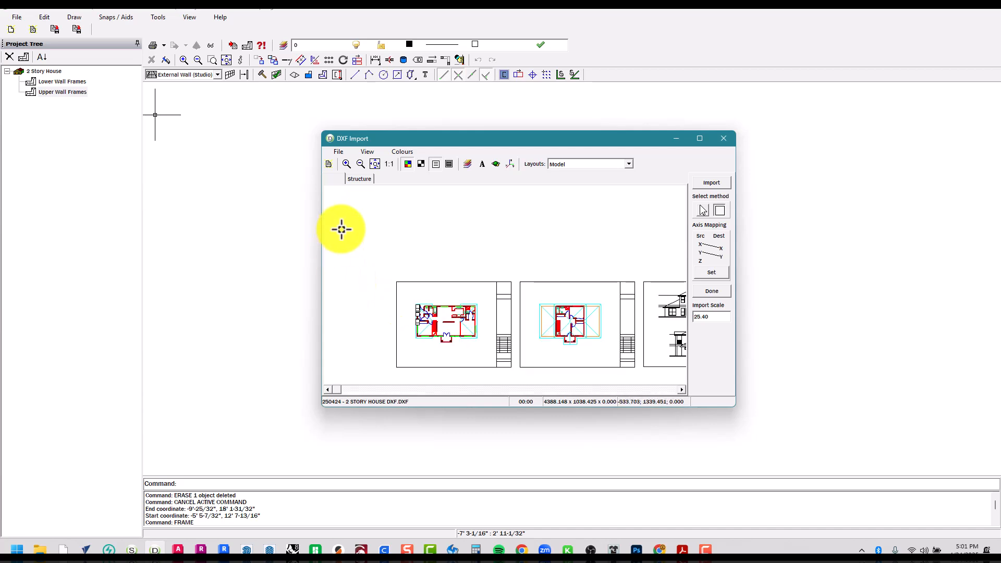
{"action": "left_click_drag", "start_coordinate": [341, 228], "coordinate": [536, 375]}
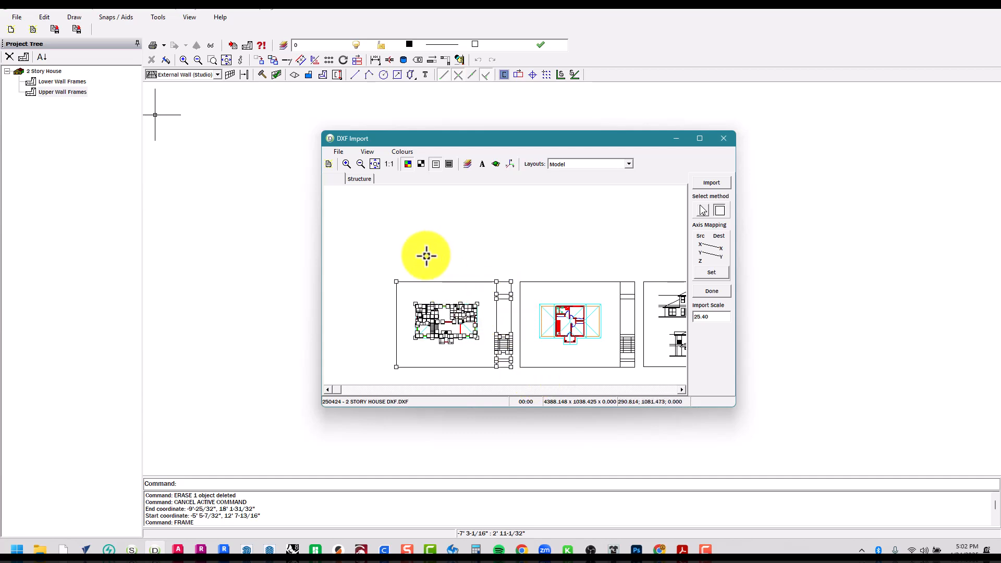
{"action": "left_click", "coordinate": [405, 246]}
{"action": "left_click_drag", "start_coordinate": [344, 241], "coordinate": [384, 334]}
{"action": "scroll", "coordinate": [449, 376], "scroll_direction": "up", "scroll_amount": 4}
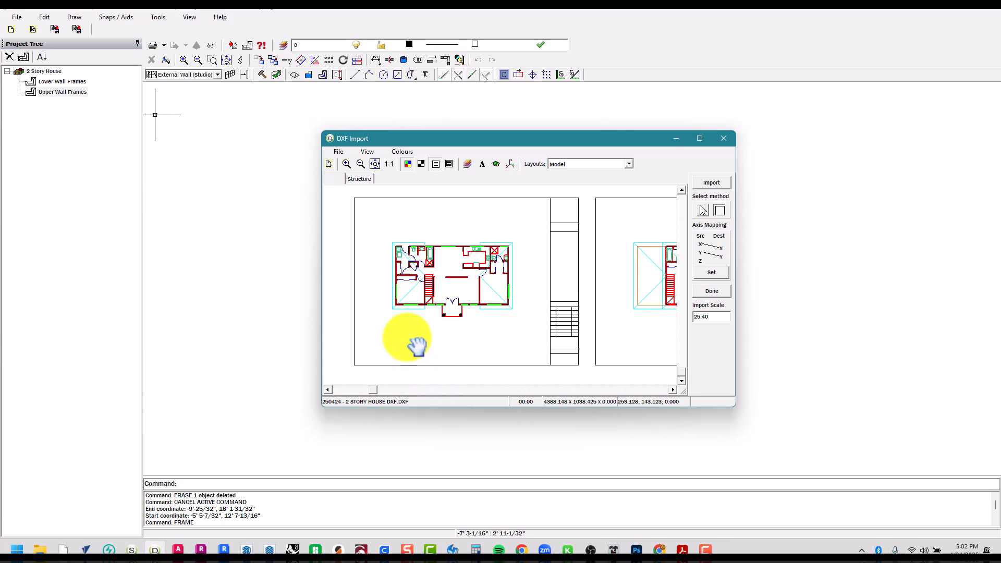
Maximize the import window and import only the floor plan inside the first sheet's border at scale 25.40
{"action": "left_click", "coordinate": [702, 138]}
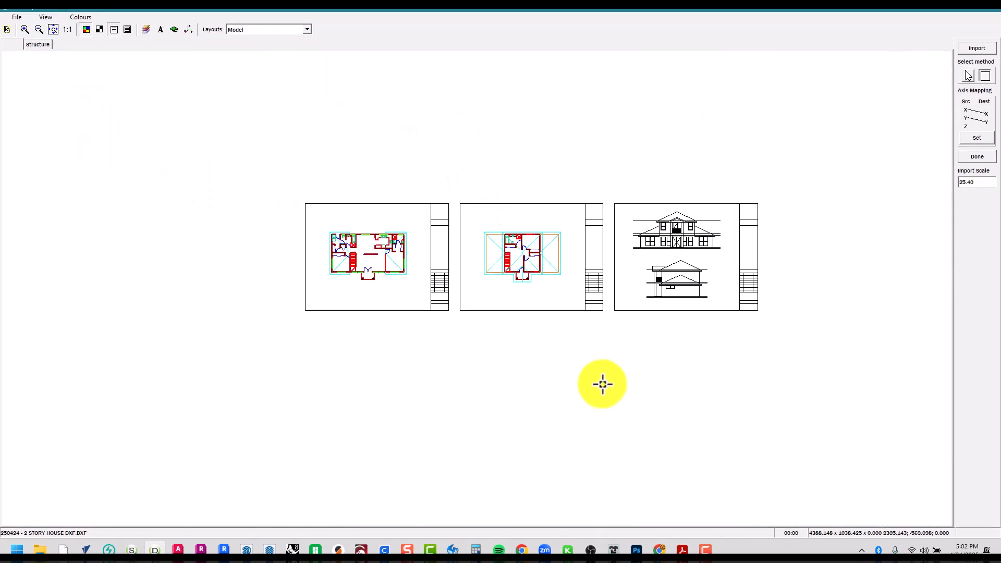
{"action": "scroll", "coordinate": [299, 234], "scroll_direction": "up", "scroll_amount": 3}
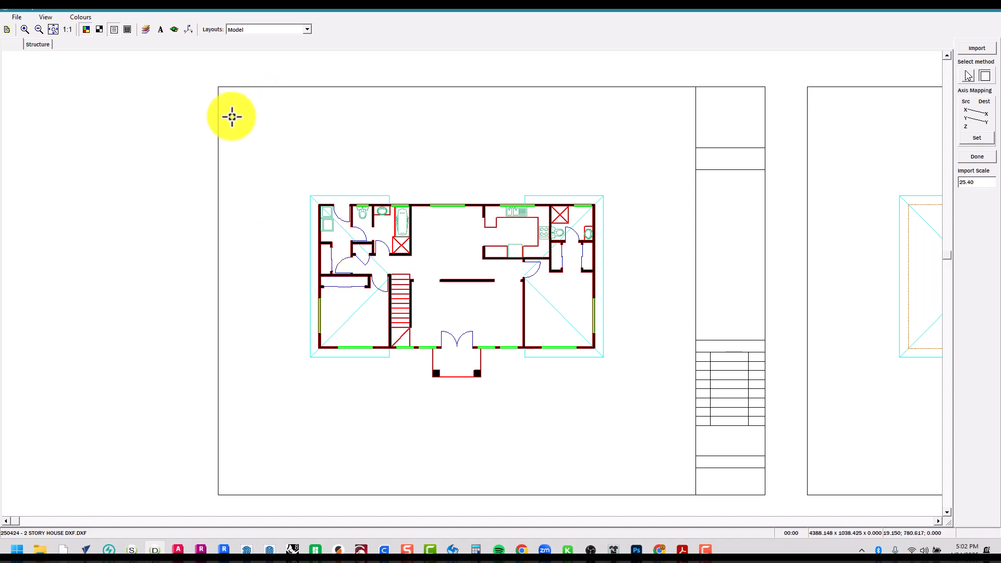
{"action": "left_click_drag", "start_coordinate": [231, 99], "coordinate": [687, 489]}
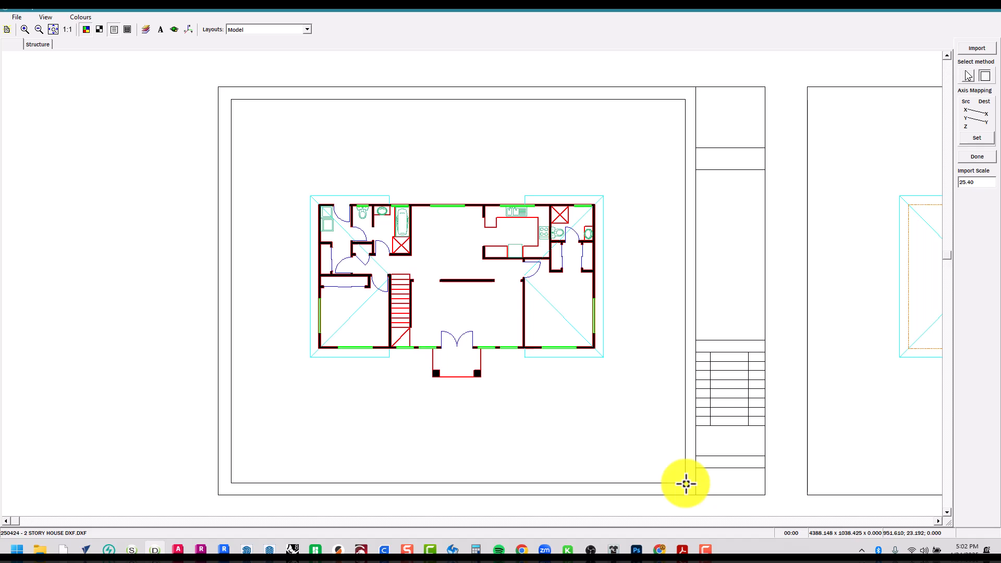
{"action": "left_click", "coordinate": [685, 484]}
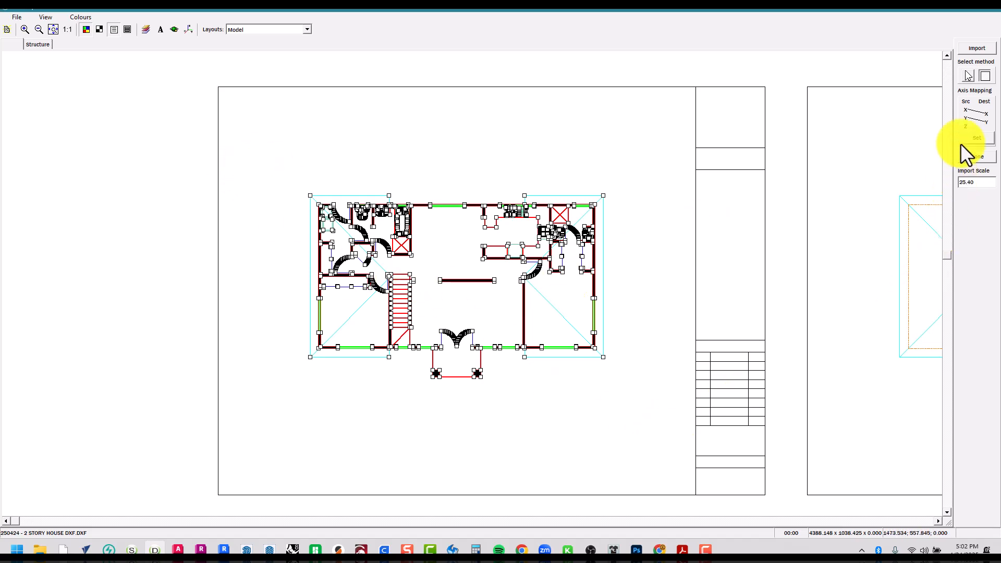
{"action": "left_click", "coordinate": [975, 48]}
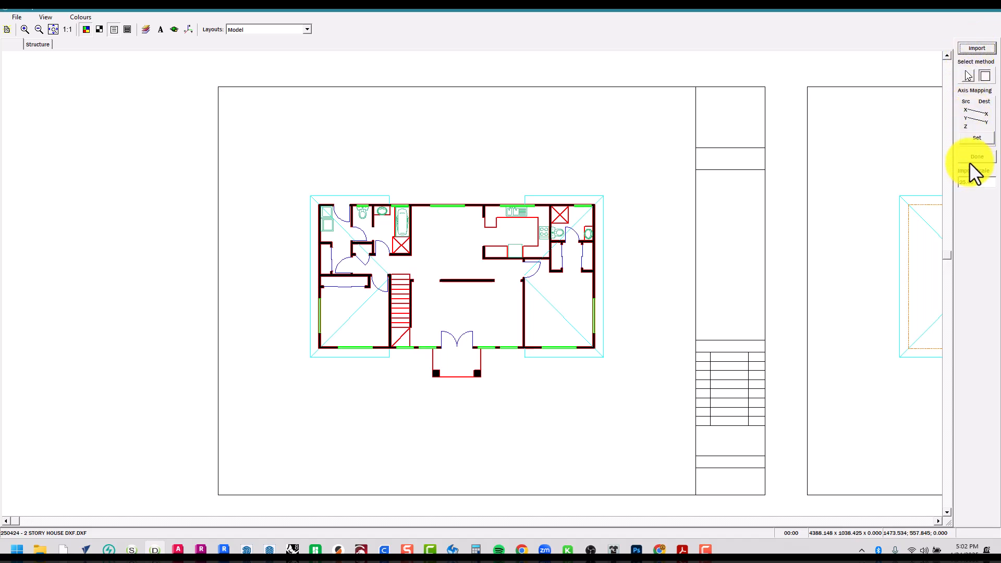
Restore the import window, move it to check the imported plan behind it, and close the window
{"action": "left_click", "coordinate": [962, 6]}
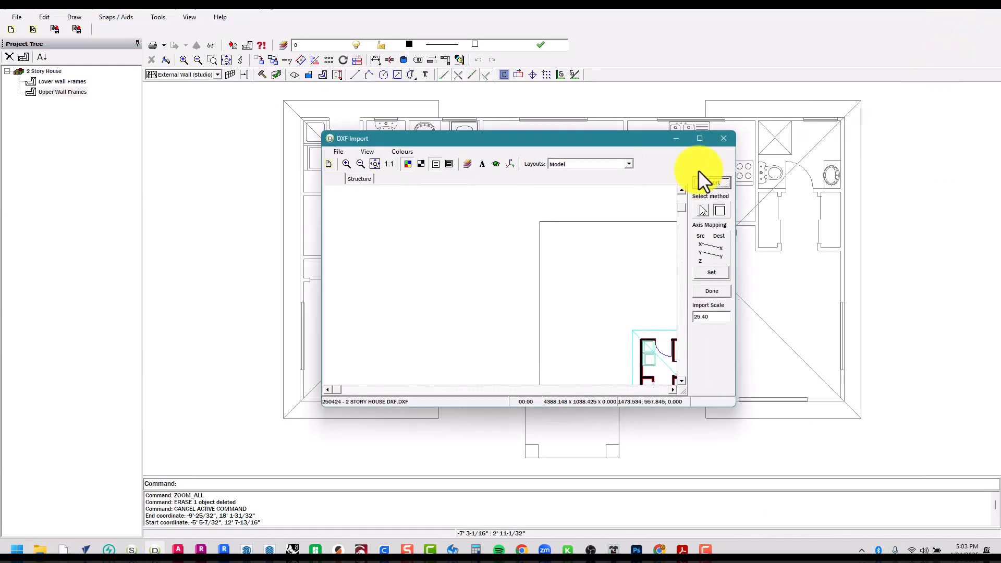
{"action": "left_click_drag", "start_coordinate": [593, 139], "coordinate": [543, 130]}
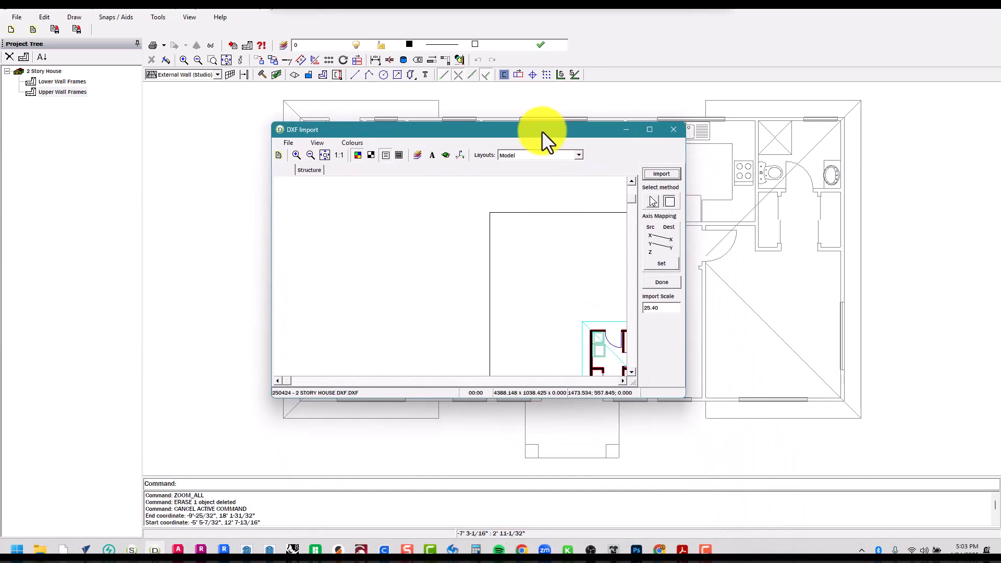
{"action": "left_click", "coordinate": [649, 132]}
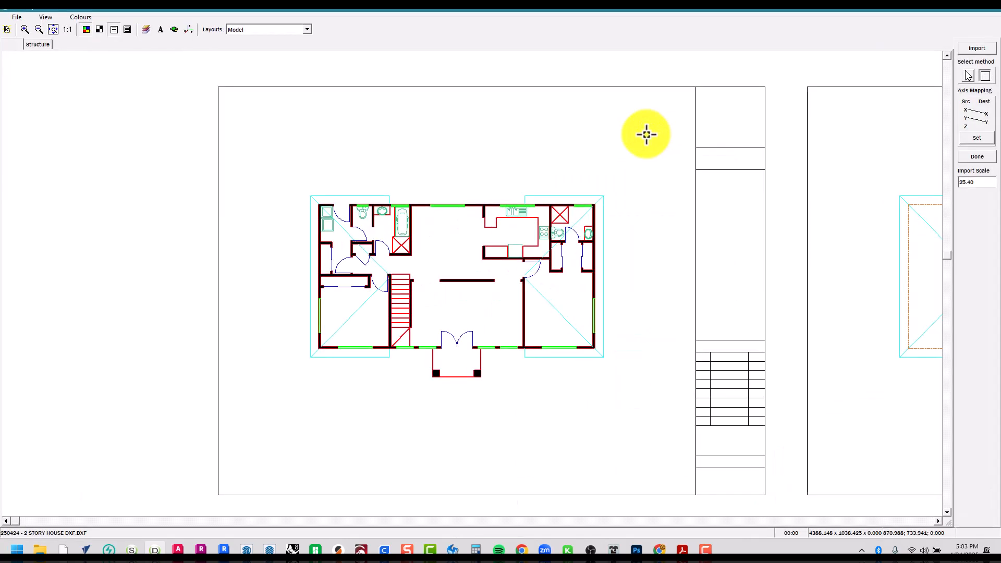
{"action": "left_click", "coordinate": [988, 10]}
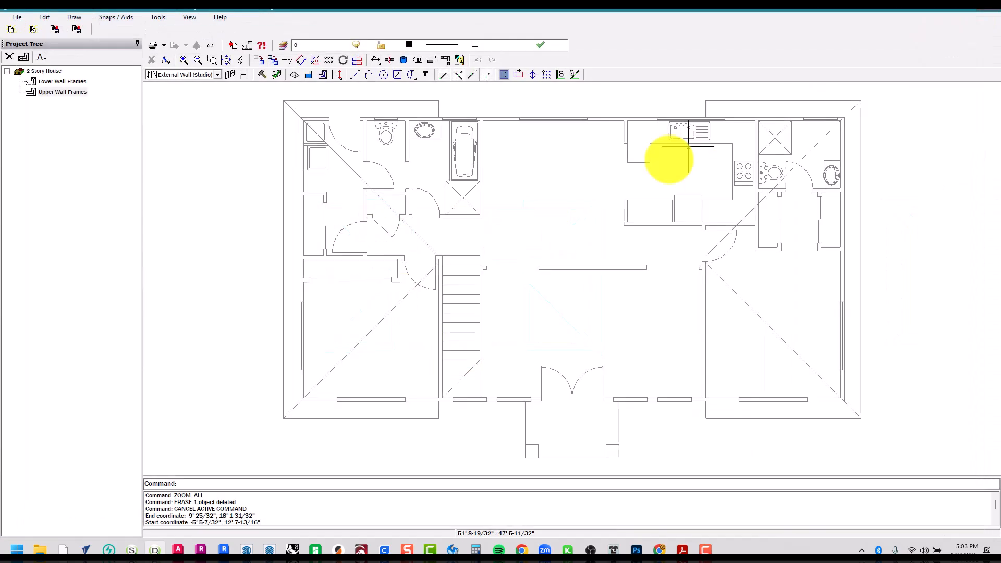
Select all the imported floor plan lines and delete them
{"action": "scroll", "coordinate": [626, 177], "scroll_direction": "down", "scroll_amount": 2}
{"action": "left_click_drag", "start_coordinate": [869, 103], "coordinate": [286, 427]}
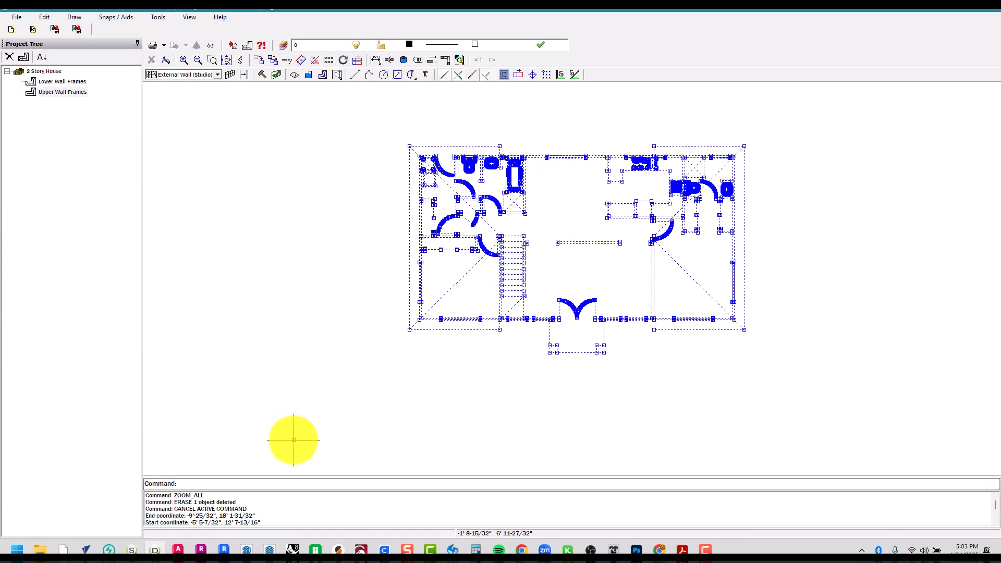
{"action": "key", "text": "Delete"}
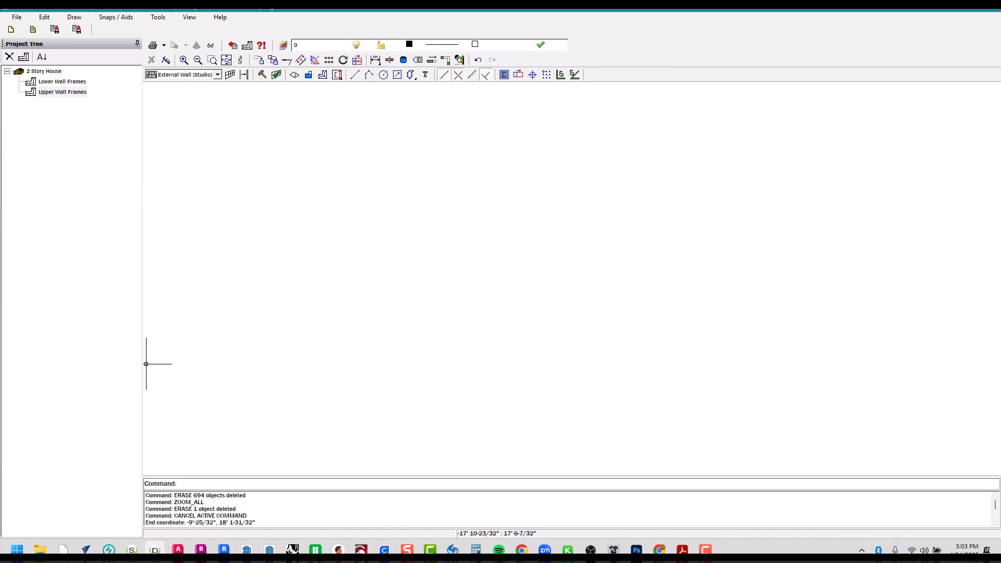
Start a new DXF to Lines import of the two-story house drawing
{"action": "left_click", "coordinate": [107, 203]}
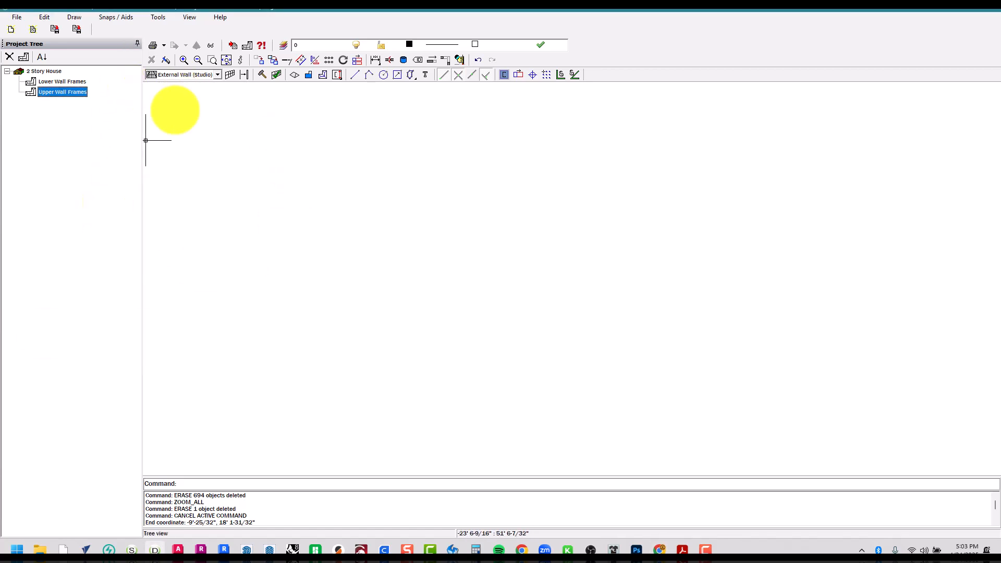
{"action": "left_click", "coordinate": [17, 18]}
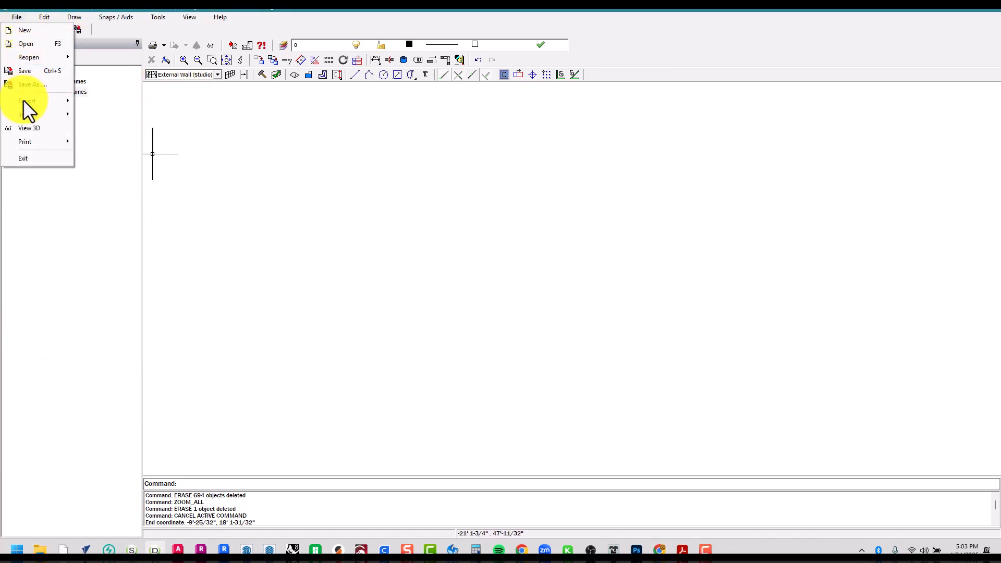
{"action": "mouse_move", "coordinate": [31, 114]}
{"action": "left_click", "coordinate": [136, 114]}
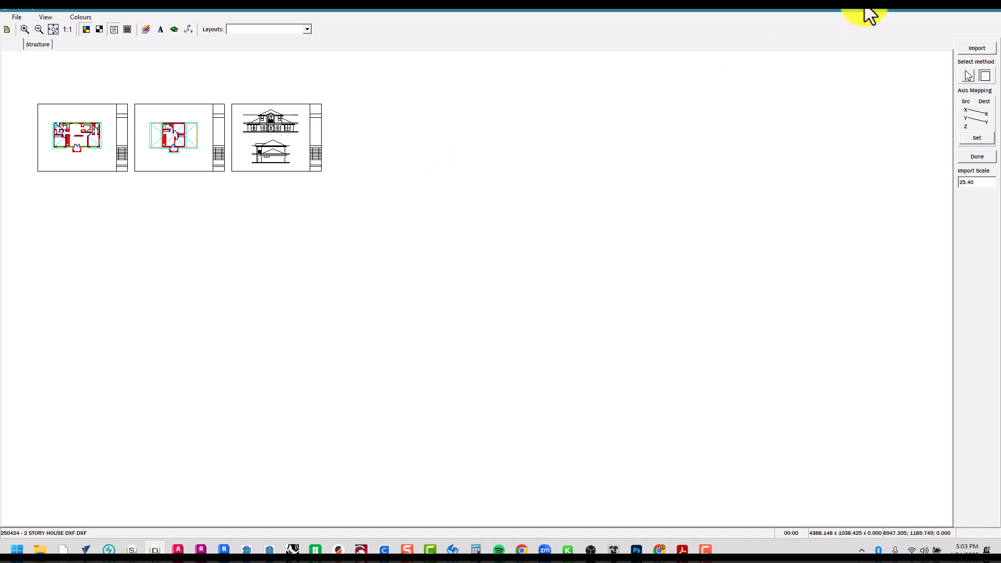
{"action": "scroll", "coordinate": [47, 116], "scroll_direction": "up", "scroll_amount": 5}
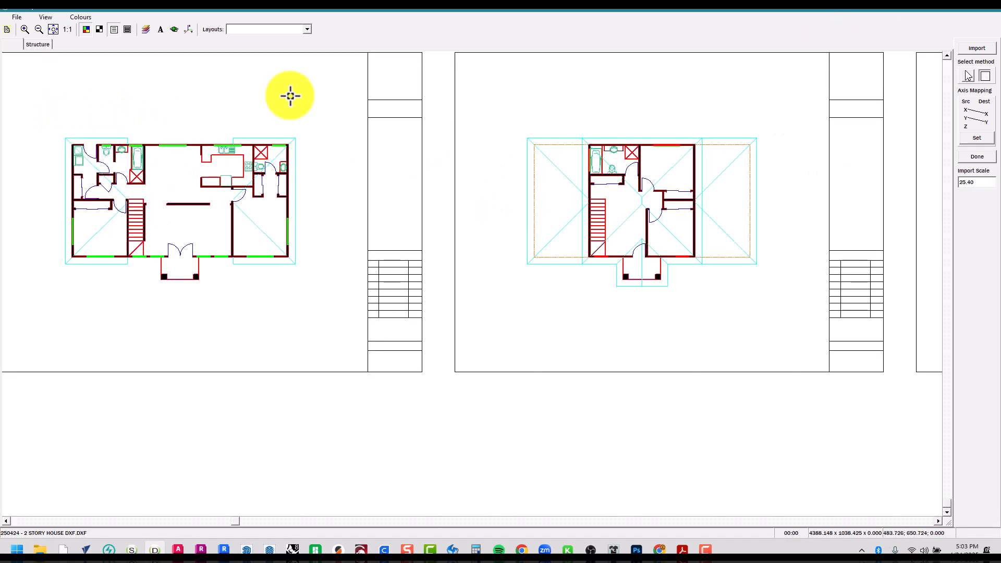
Shrink and reposition the import window to uncover the drawing area, with the first sheet's floor plan in view
{"action": "left_click_drag", "start_coordinate": [519, 7], "coordinate": [215, 44]}
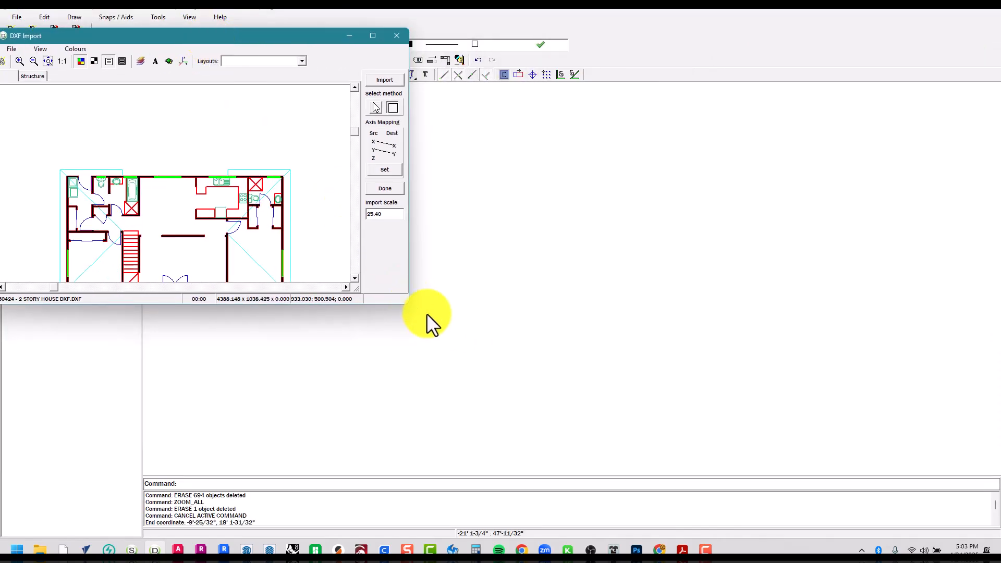
{"action": "mouse_move", "coordinate": [406, 305]}
{"action": "left_mouse_down"}
{"action": "mouse_move", "coordinate": [689, 417]}
{"action": "mouse_move", "coordinate": [714, 466]}
{"action": "left_mouse_up"}
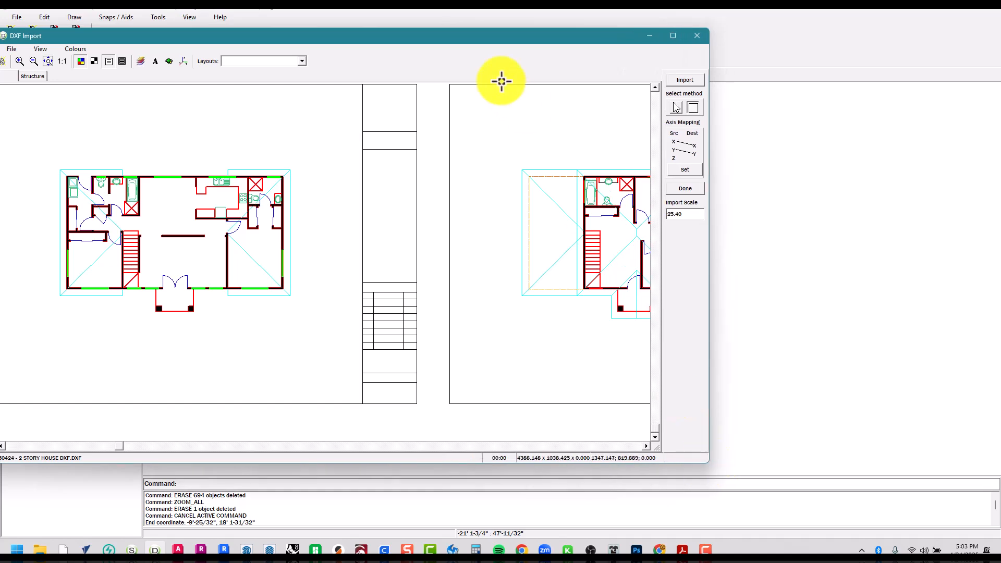
{"action": "left_click_drag", "start_coordinate": [475, 49], "coordinate": [532, 105]}
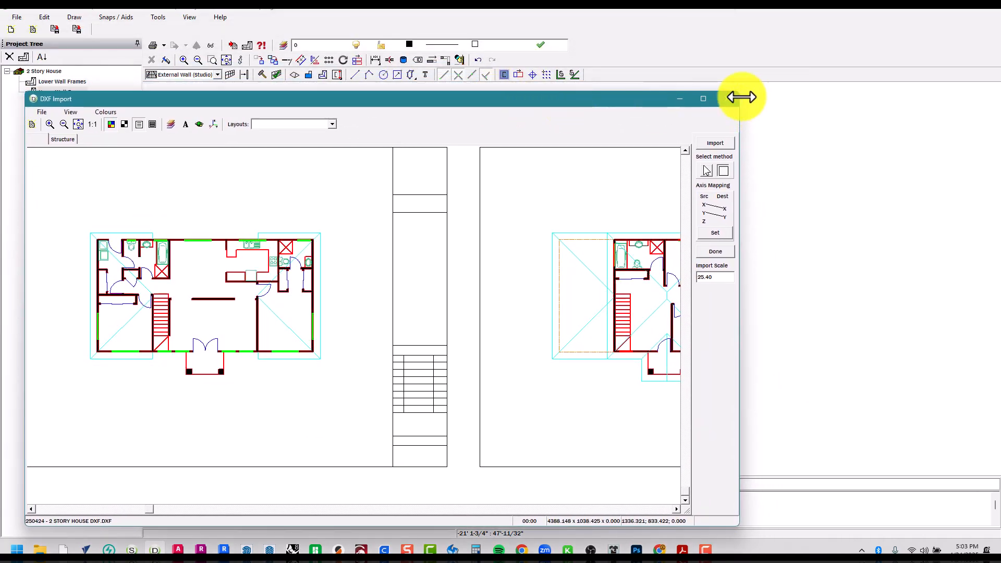
{"action": "mouse_move", "coordinate": [741, 93]}
{"action": "left_mouse_down"}
{"action": "mouse_move", "coordinate": [577, 186]}
{"action": "mouse_move", "coordinate": [605, 185]}
{"action": "left_mouse_up"}
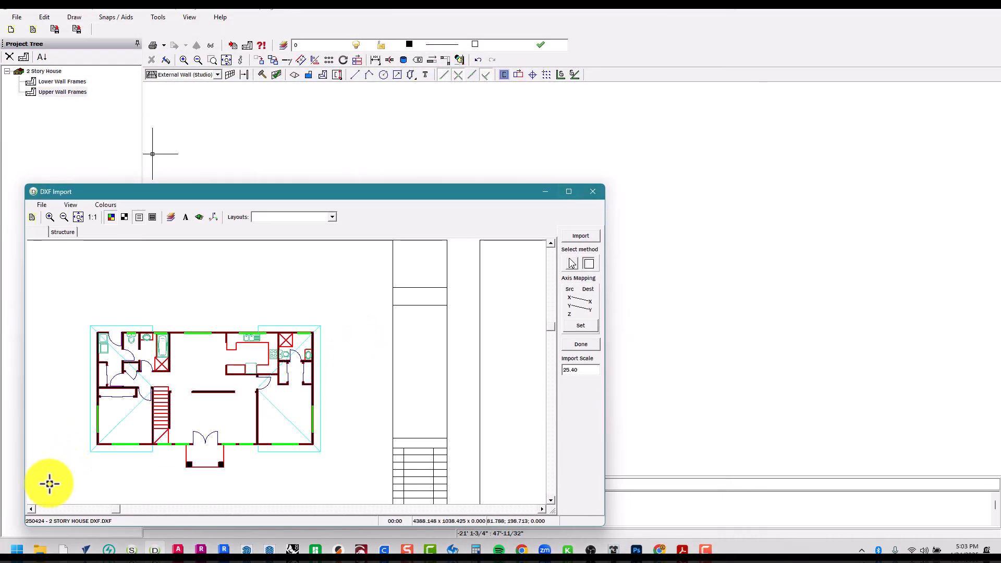
{"action": "mouse_move", "coordinate": [159, 395]}
{"action": "middle_mouse_down"}
{"action": "mouse_move", "coordinate": [236, 365]}
{"action": "mouse_move", "coordinate": [227, 356]}
{"action": "middle_mouse_up"}
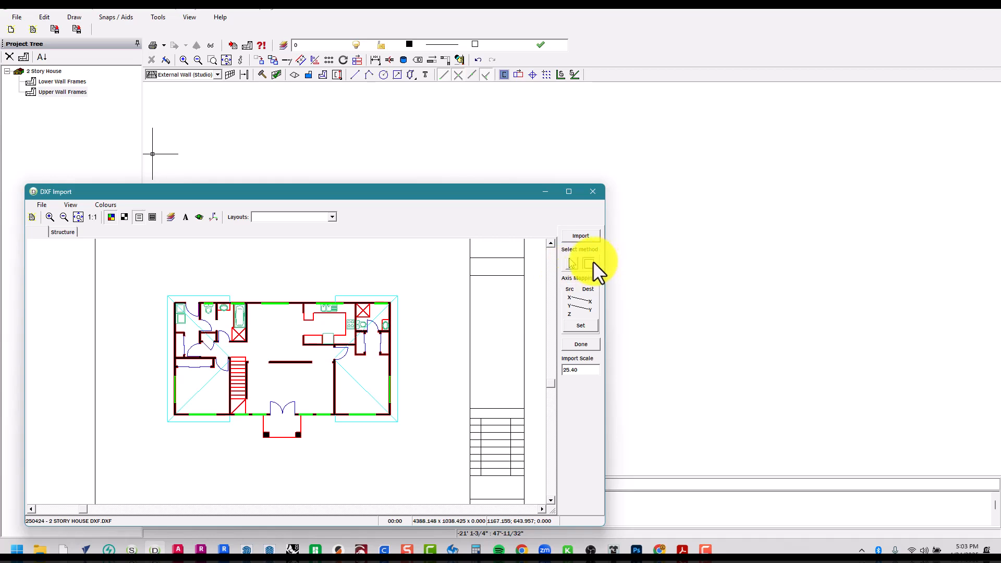
Window-select the first sheet's floor plan without its border, import it at scale 25.40, and close the import window
{"action": "left_click", "coordinate": [589, 264]}
{"action": "mouse_move", "coordinate": [154, 281]}
{"action": "left_mouse_down"}
{"action": "mouse_move", "coordinate": [409, 492]}
{"action": "mouse_move", "coordinate": [424, 460]}
{"action": "left_mouse_up"}
{"action": "left_click", "coordinate": [569, 237]}
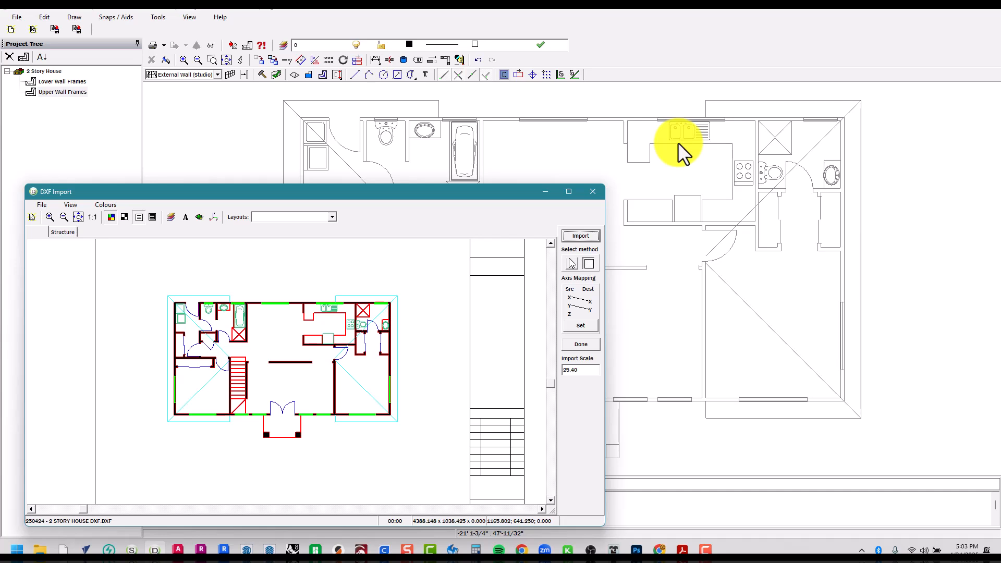
{"action": "left_click", "coordinate": [591, 196]}
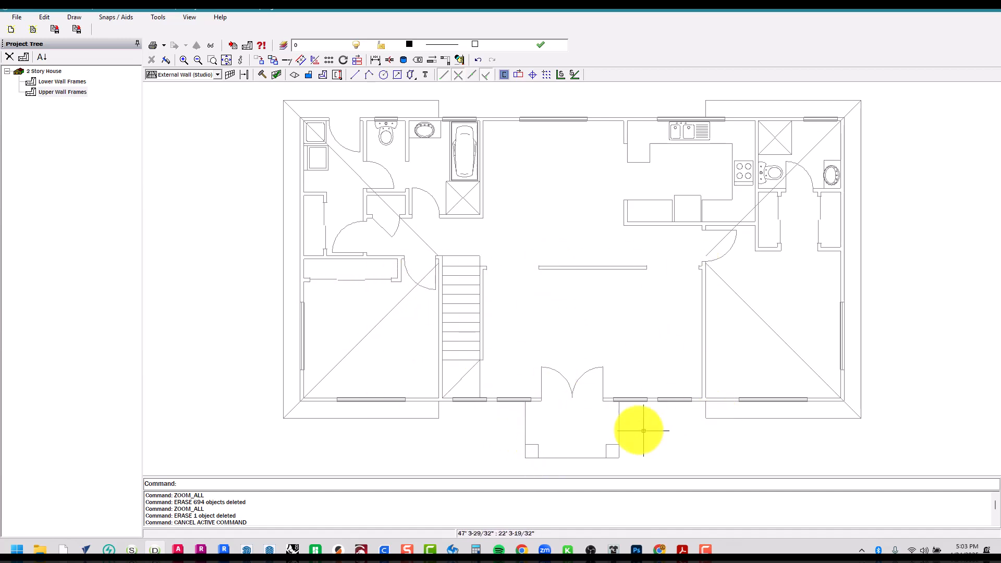
Examine the imported floor plan's linework at the windows, double entry door, staircase and bedroom closet
{"action": "scroll", "coordinate": [339, 405], "scroll_direction": "up", "scroll_amount": 3}
{"action": "scroll", "coordinate": [339, 405], "scroll_direction": "up", "scroll_amount": 3}
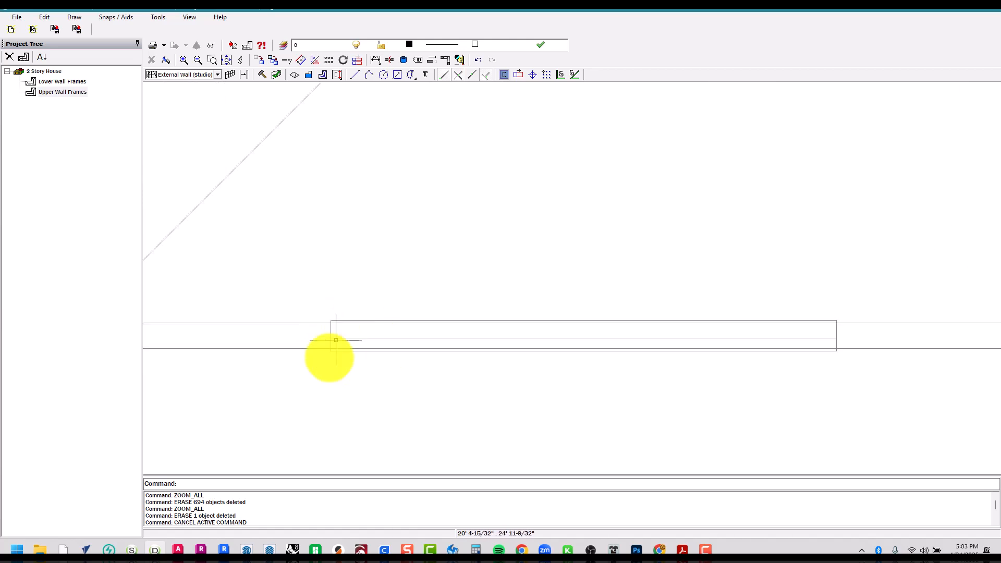
{"action": "scroll", "coordinate": [328, 349], "scroll_direction": "down", "scroll_amount": 2}
{"action": "scroll", "coordinate": [323, 360], "scroll_direction": "down", "scroll_amount": 2}
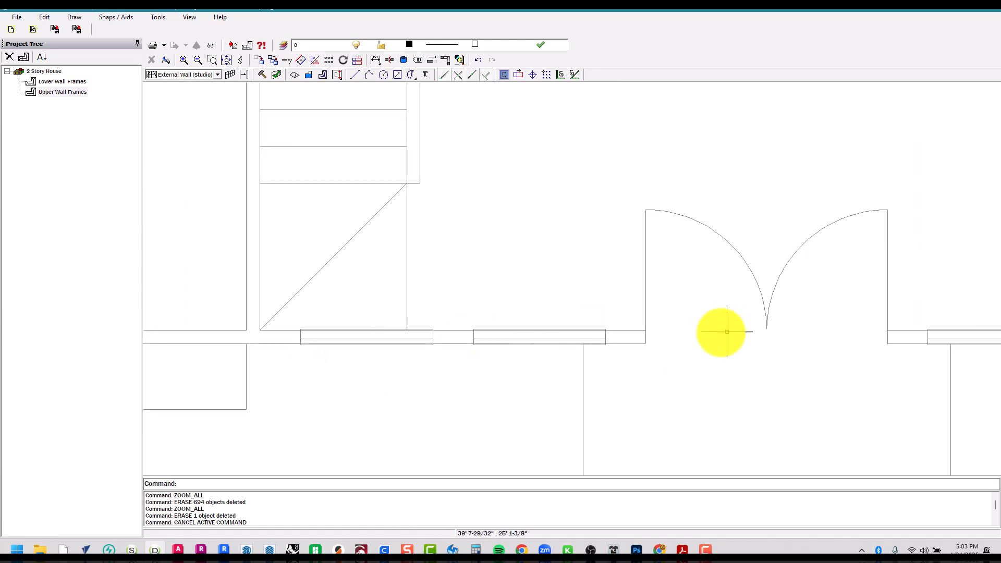
{"action": "middle_click_drag", "start_coordinate": [795, 292], "coordinate": [588, 295]}
{"action": "scroll", "coordinate": [588, 295], "scroll_direction": "up", "scroll_amount": 1}
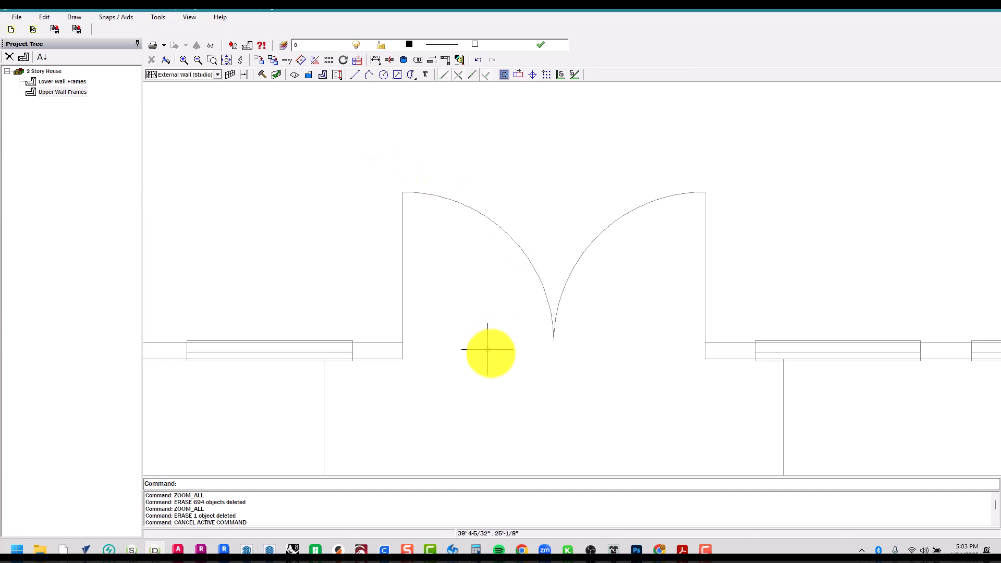
{"action": "scroll", "coordinate": [492, 418], "scroll_direction": "down", "scroll_amount": 4}
{"action": "middle_click_drag", "start_coordinate": [491, 408], "coordinate": [611, 417]}
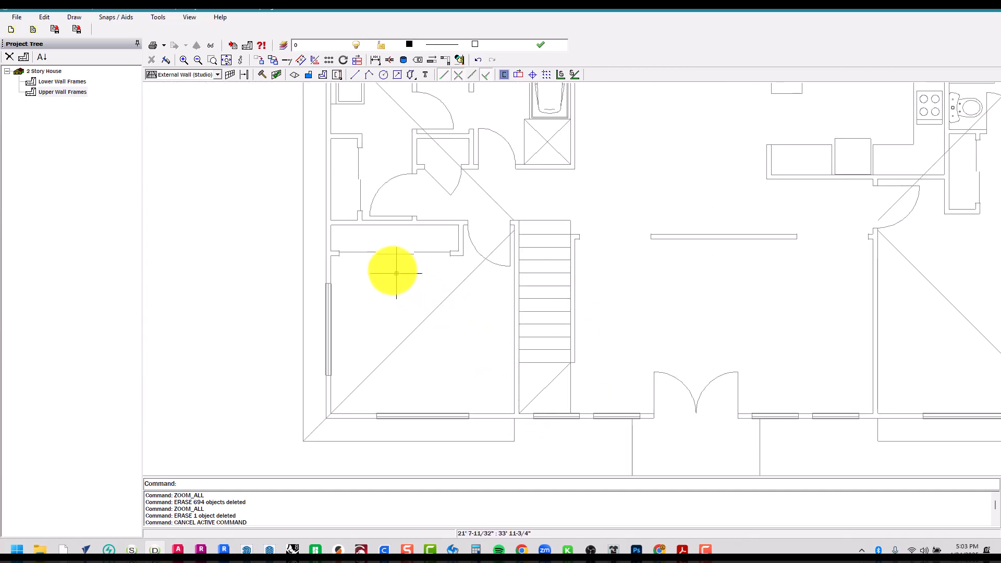
{"action": "scroll", "coordinate": [365, 271], "scroll_direction": "up", "scroll_amount": 4}
{"action": "scroll", "coordinate": [412, 274], "scroll_direction": "up", "scroll_amount": 1}
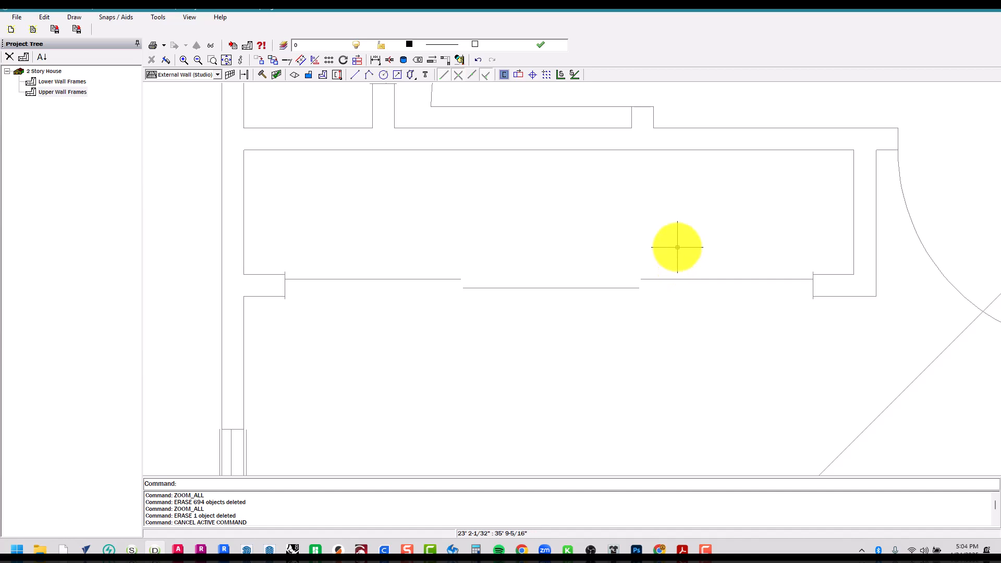
{"action": "scroll", "coordinate": [426, 395], "scroll_direction": "down", "scroll_amount": 2}
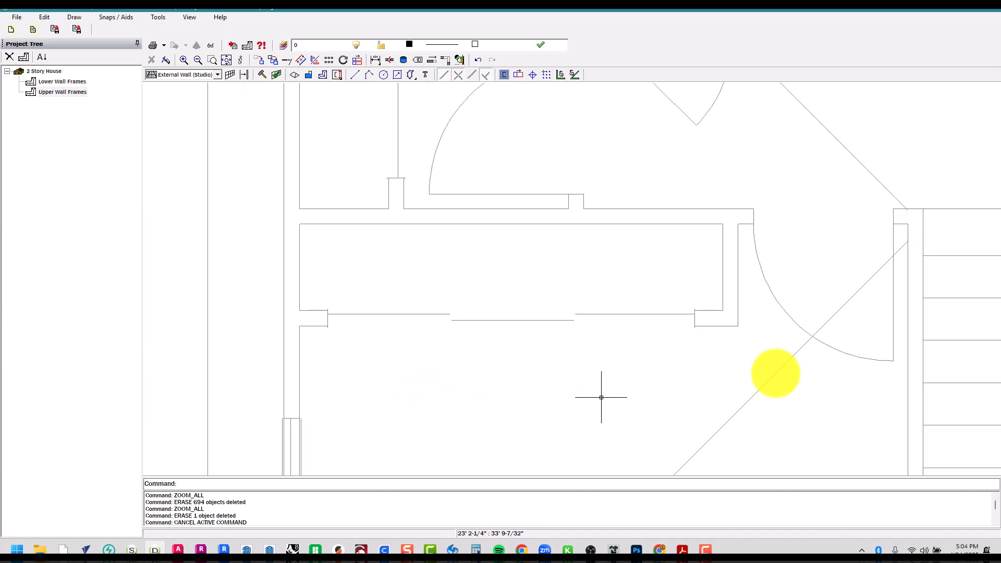
{"action": "scroll", "coordinate": [459, 402], "scroll_direction": "down", "scroll_amount": 1}
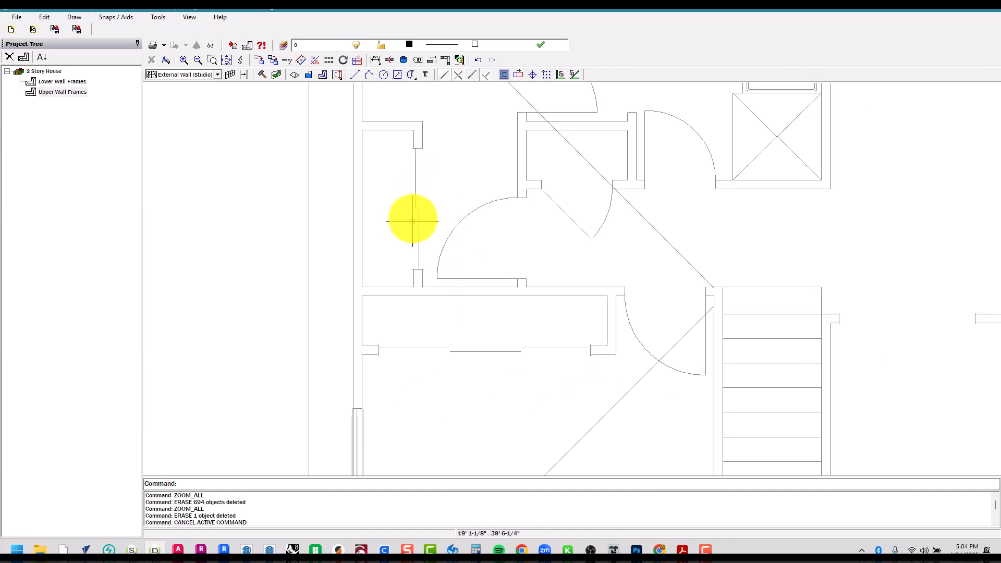
{"action": "scroll", "coordinate": [401, 258], "scroll_direction": "down", "scroll_amount": 3}
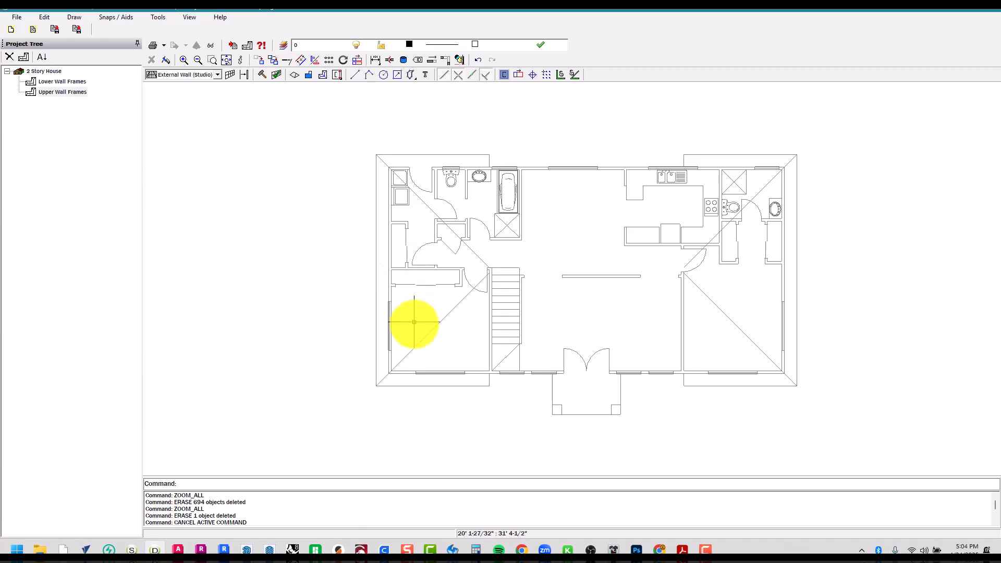
{"action": "scroll", "coordinate": [409, 351], "scroll_direction": "up", "scroll_amount": 1}
{"action": "scroll", "coordinate": [497, 340], "scroll_direction": "up", "scroll_amount": 1}
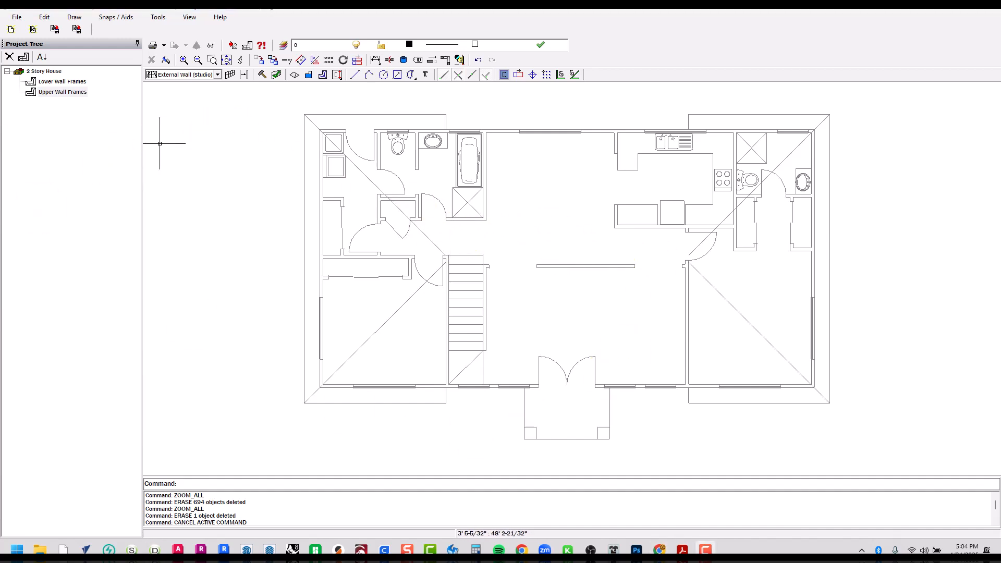
{"action": "middle_click_drag", "start_coordinate": [525, 313], "coordinate": [504, 309]}
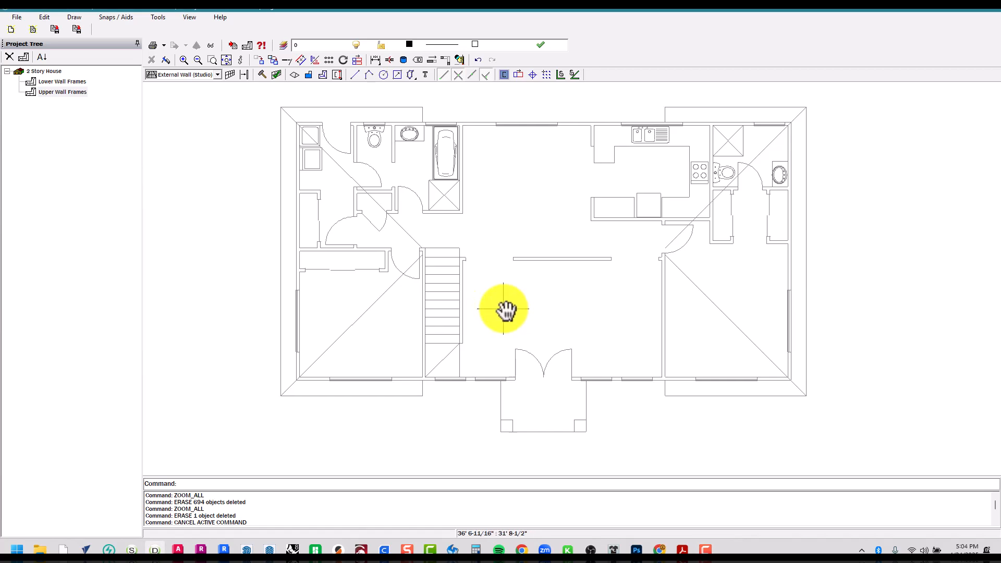
{"action": "scroll", "coordinate": [504, 309], "scroll_direction": "down", "scroll_amount": 2}
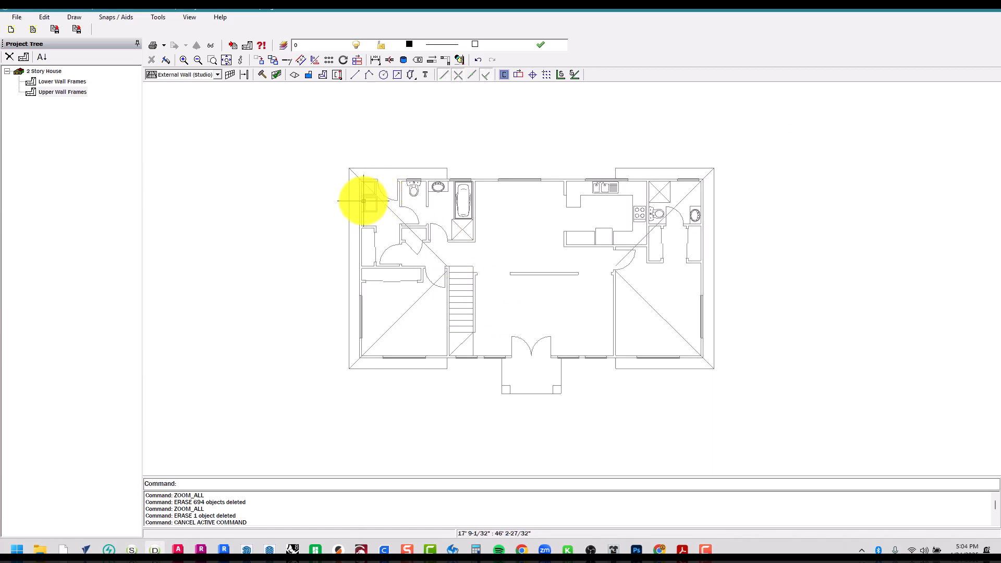
Delete the entire imported floor plan from the Upper Wall Frames plan
{"action": "double_click", "coordinate": [60, 83]}
{"action": "double_click", "coordinate": [63, 93]}
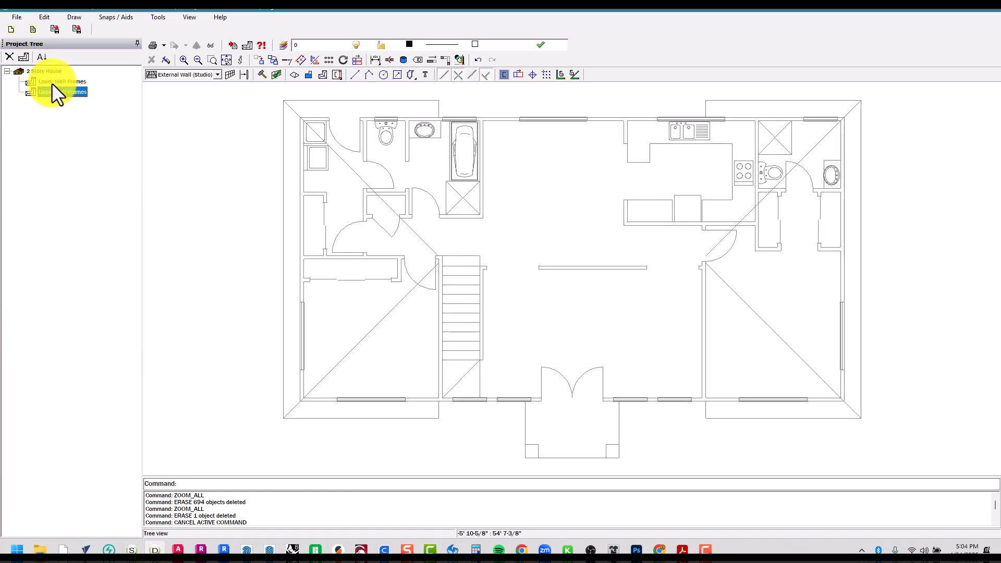
{"action": "double_click", "coordinate": [52, 83]}
{"action": "double_click", "coordinate": [52, 93]}
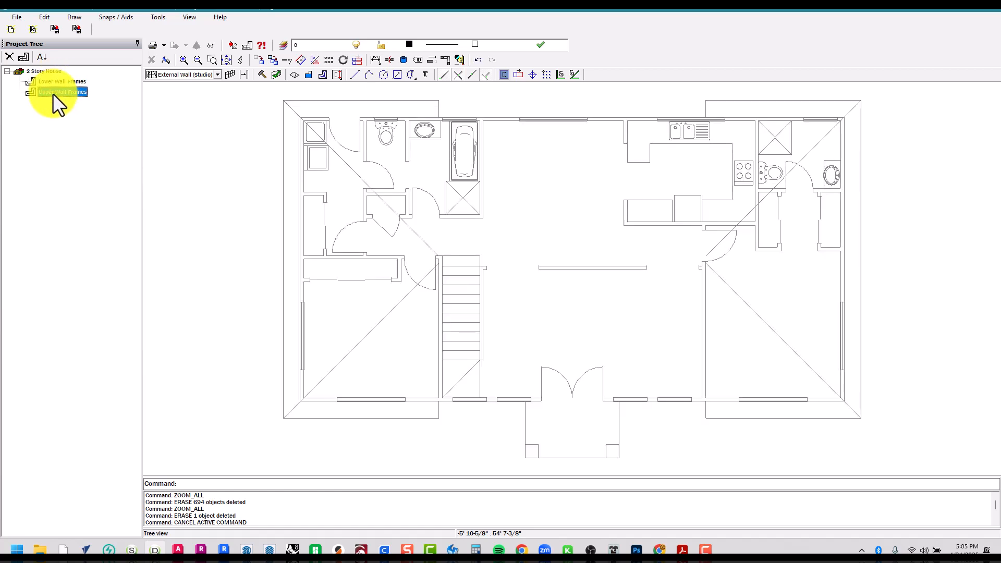
{"action": "scroll", "coordinate": [224, 327], "scroll_direction": "down", "scroll_amount": 3}
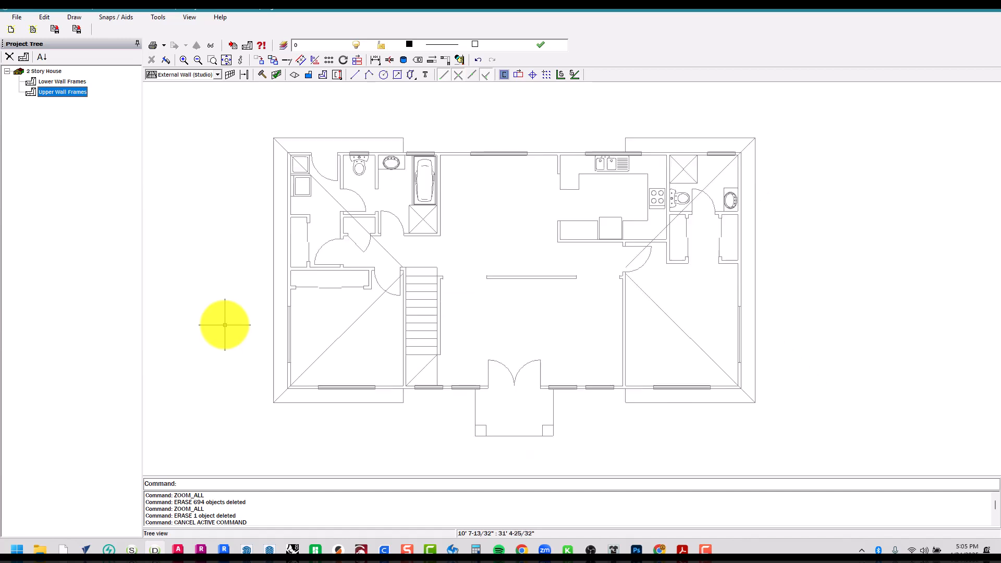
{"action": "left_click_drag", "start_coordinate": [200, 439], "coordinate": [659, 160]}
{"action": "key", "text": "Delete"}
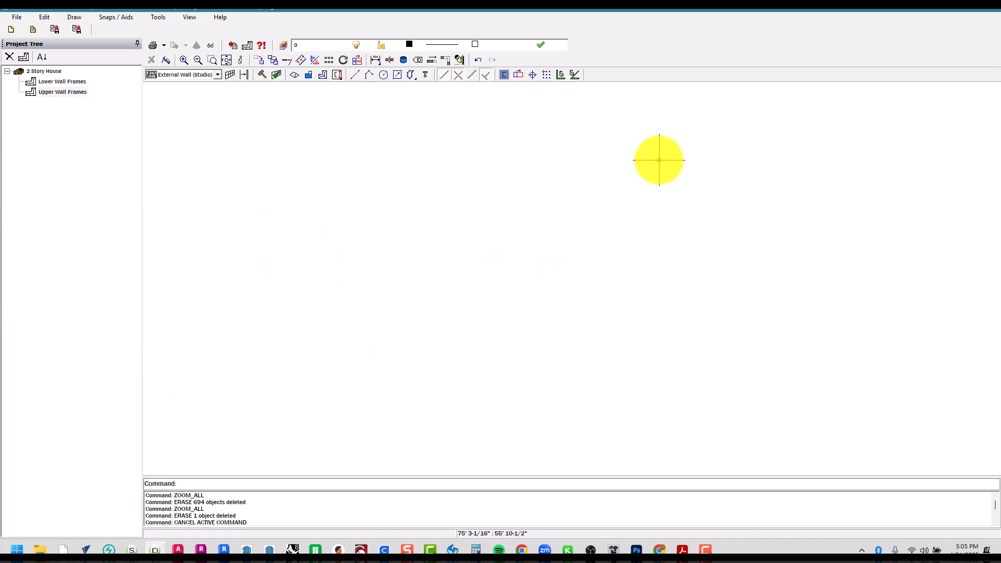
Start a DXF to Lines import into Lower Wall Frames and load the file 250424 - 2 Story House DXF
{"action": "left_click", "coordinate": [45, 81]}
{"action": "left_click", "coordinate": [17, 17]}
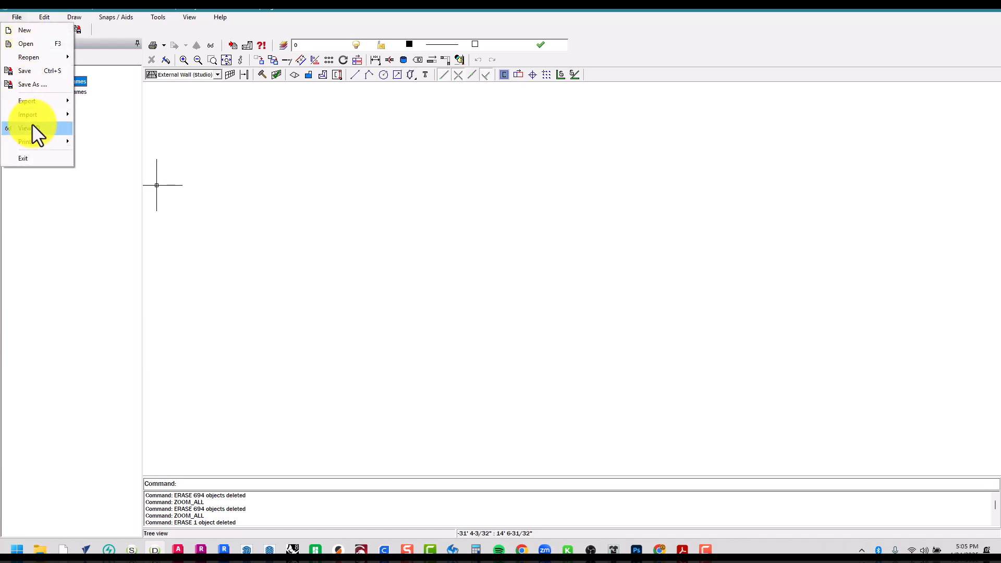
{"action": "mouse_move", "coordinate": [40, 115]}
{"action": "left_click", "coordinate": [115, 116]}
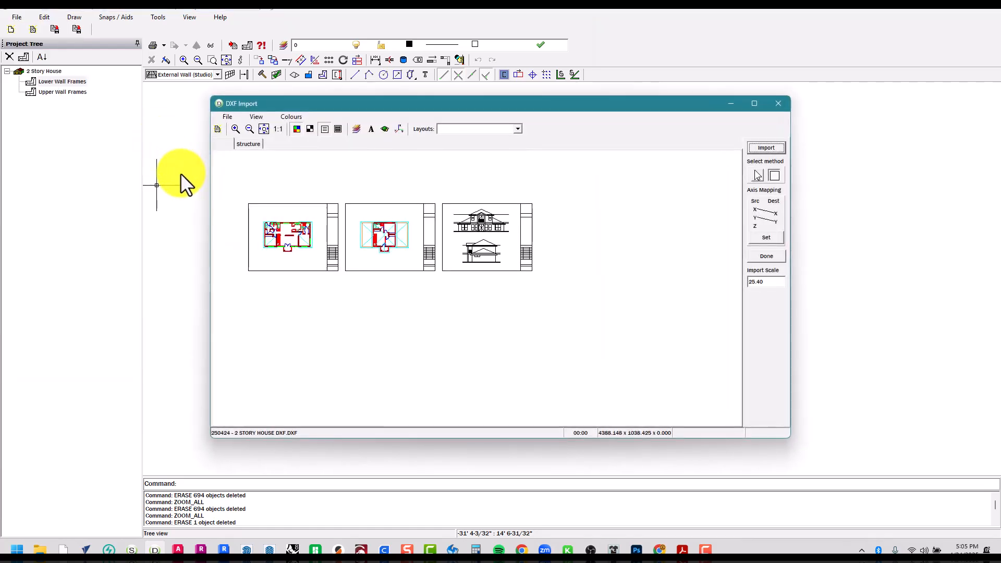
{"action": "left_click", "coordinate": [224, 117]}
{"action": "left_click", "coordinate": [234, 130]}
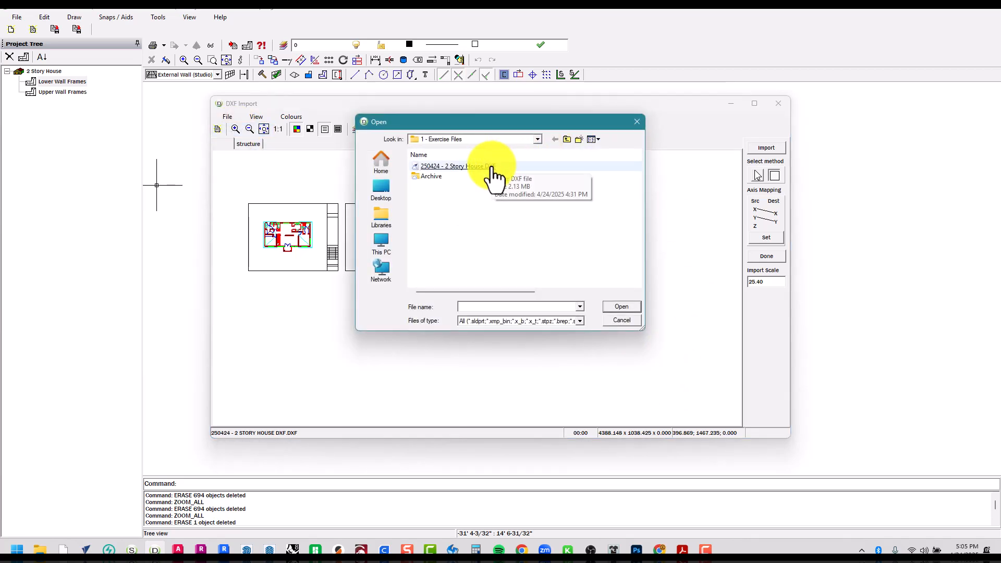
{"action": "left_click", "coordinate": [493, 179]}
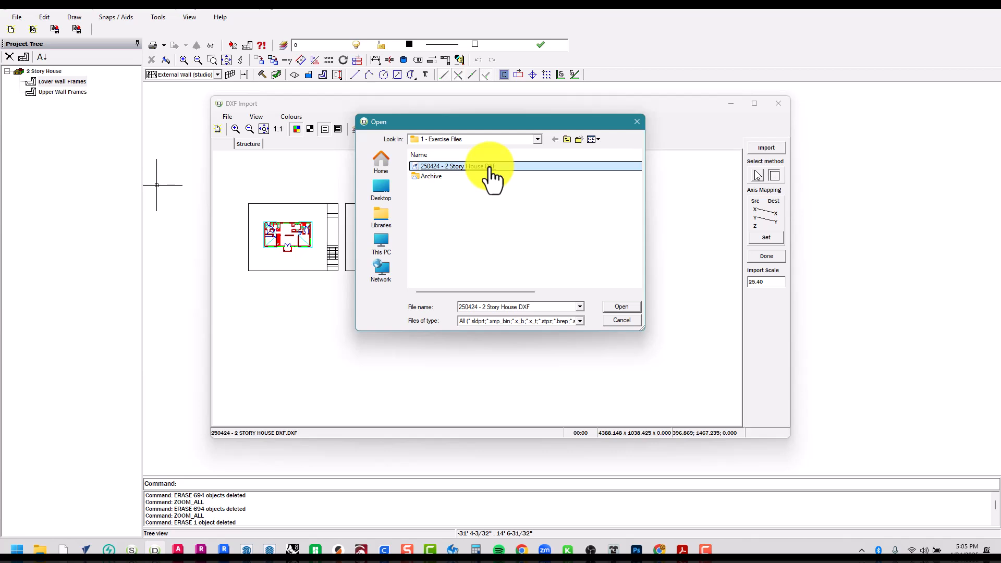
{"action": "left_click", "coordinate": [618, 308]}
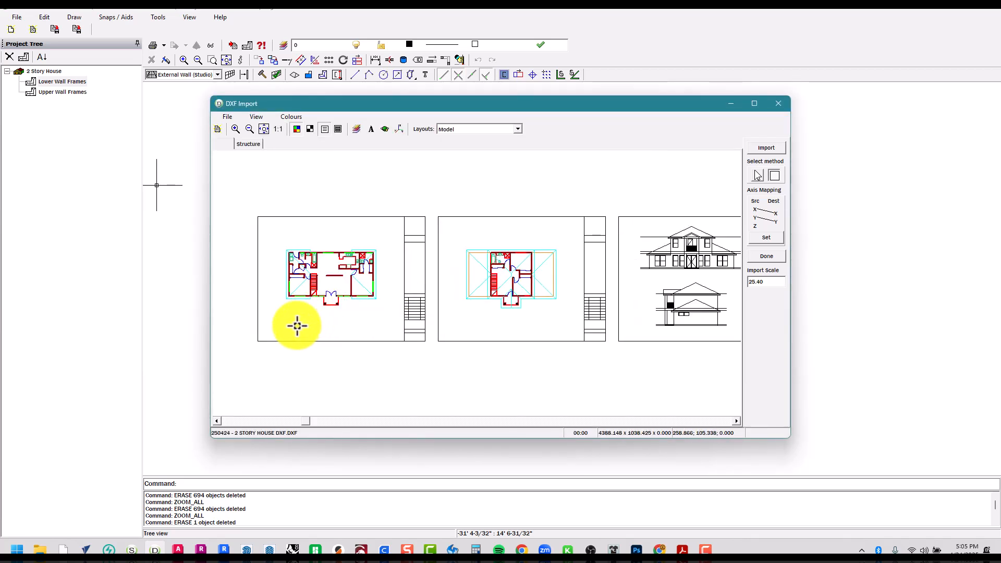
Window-select the first sheet's floor plan without its border, import it at scale 25.40 into Lower Wall Frames, and close the import window
{"action": "scroll", "coordinate": [298, 326], "scroll_direction": "up", "scroll_amount": 3}
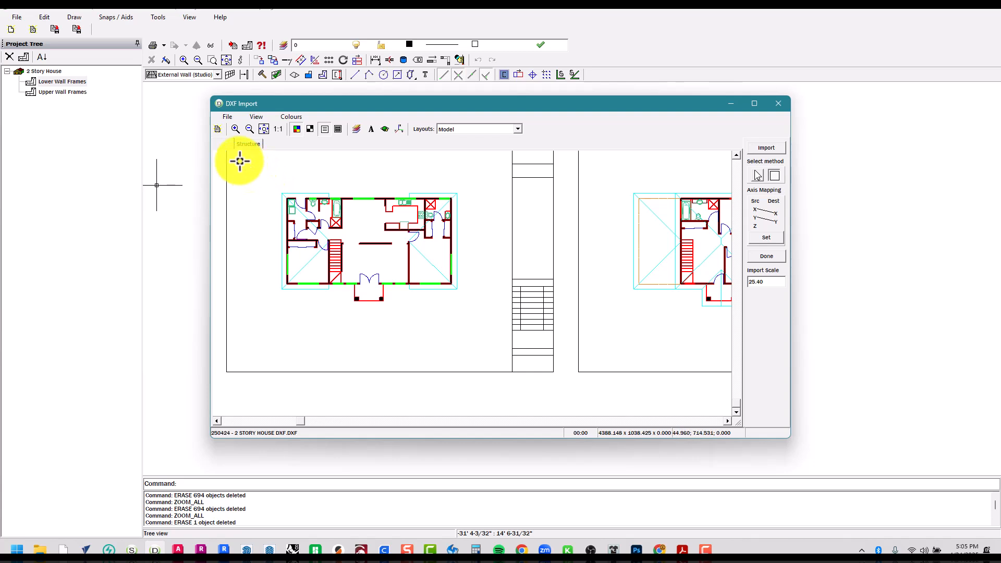
{"action": "mouse_move", "coordinate": [240, 161]}
{"action": "left_mouse_down"}
{"action": "mouse_move", "coordinate": [266, 209]}
{"action": "mouse_move", "coordinate": [564, 396]}
{"action": "mouse_move", "coordinate": [422, 291]}
{"action": "mouse_move", "coordinate": [458, 308]}
{"action": "mouse_move", "coordinate": [441, 294]}
{"action": "mouse_move", "coordinate": [534, 371]}
{"action": "mouse_move", "coordinate": [367, 315]}
{"action": "mouse_move", "coordinate": [494, 357]}
{"action": "left_mouse_up"}
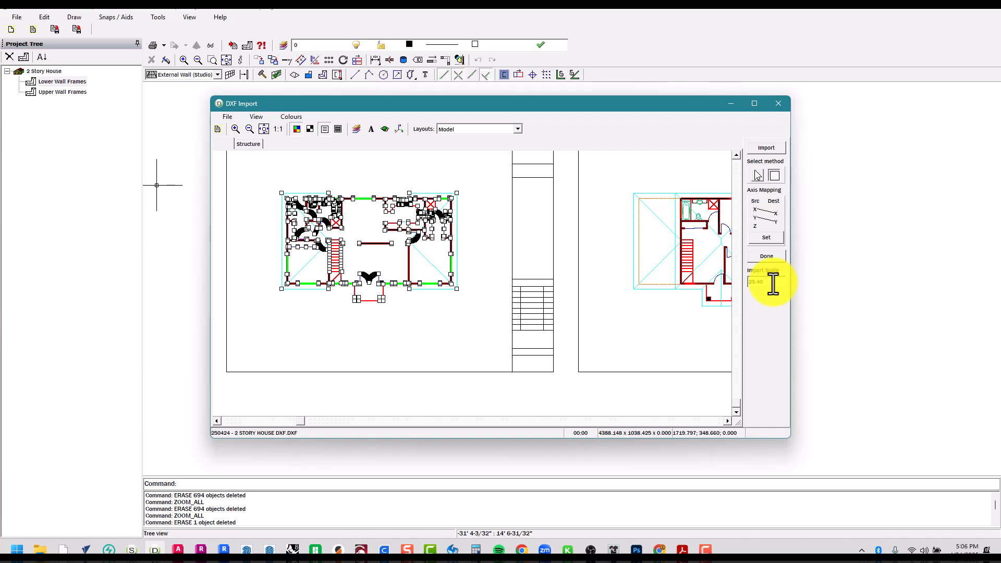
{"action": "scroll", "coordinate": [324, 204], "scroll_direction": "down", "scroll_amount": 2}
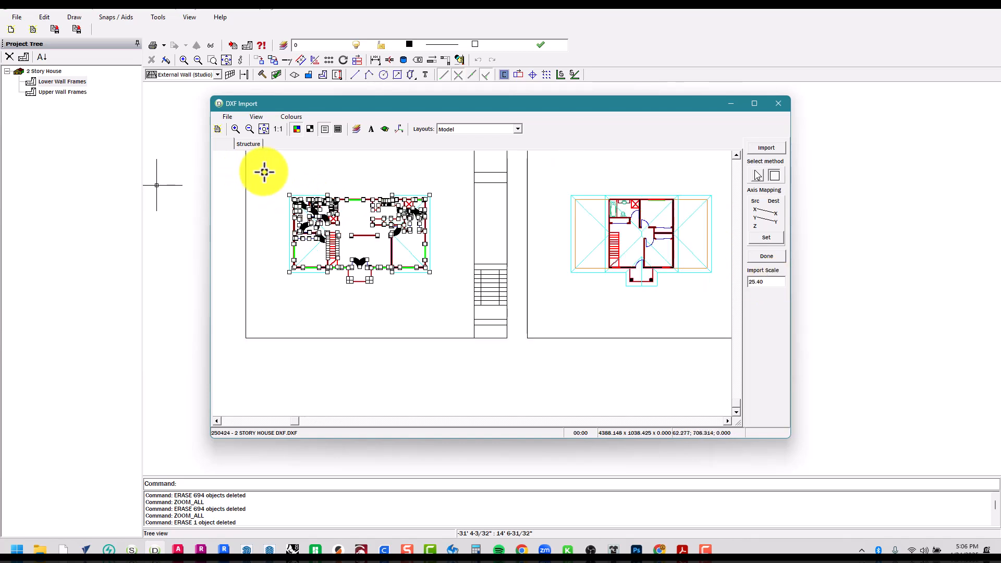
{"action": "left_click", "coordinate": [456, 319]}
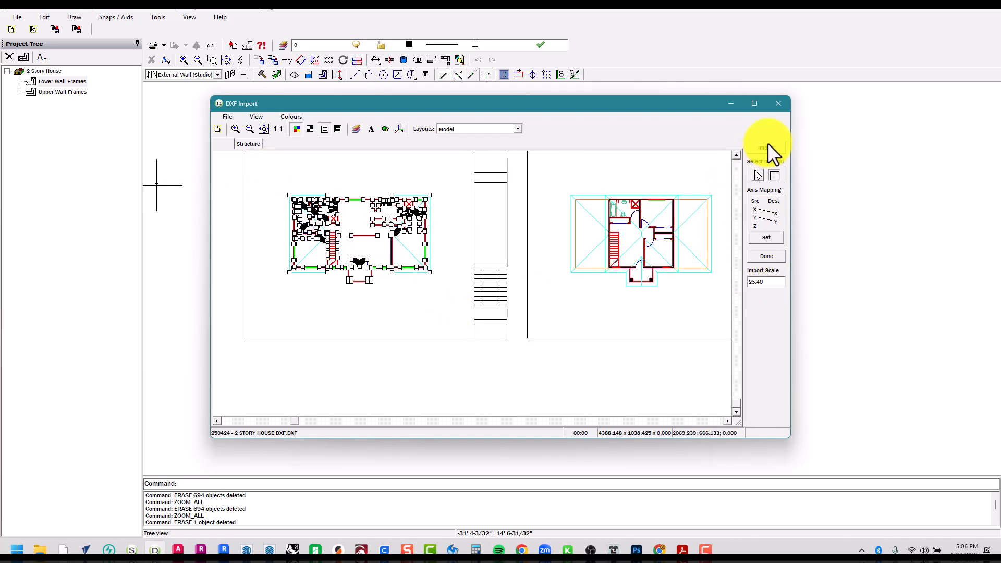
{"action": "left_click", "coordinate": [768, 148]}
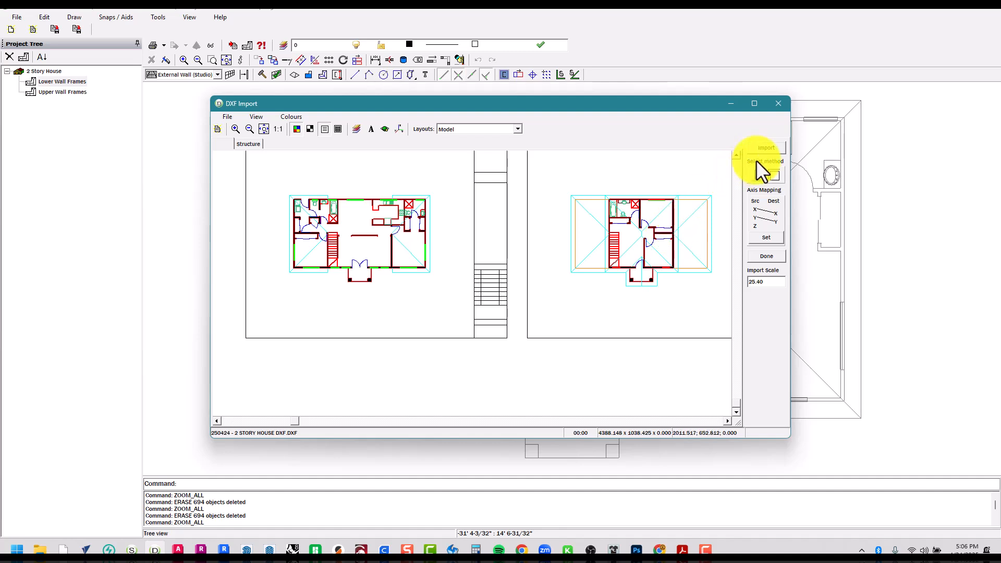
{"action": "left_click_drag", "start_coordinate": [729, 101], "coordinate": [600, 125]}
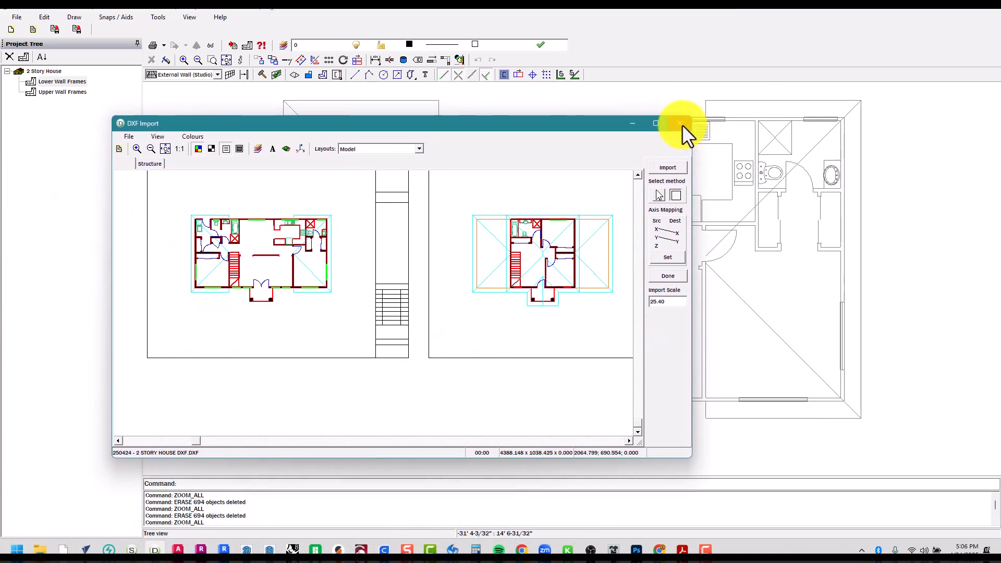
{"action": "left_click", "coordinate": [681, 124]}
Move the entire lower floor plan so its lower-left outer wall corner lies at the origin 0,0, and clear the selection
{"action": "scroll", "coordinate": [371, 303], "scroll_direction": "down", "scroll_amount": 3}
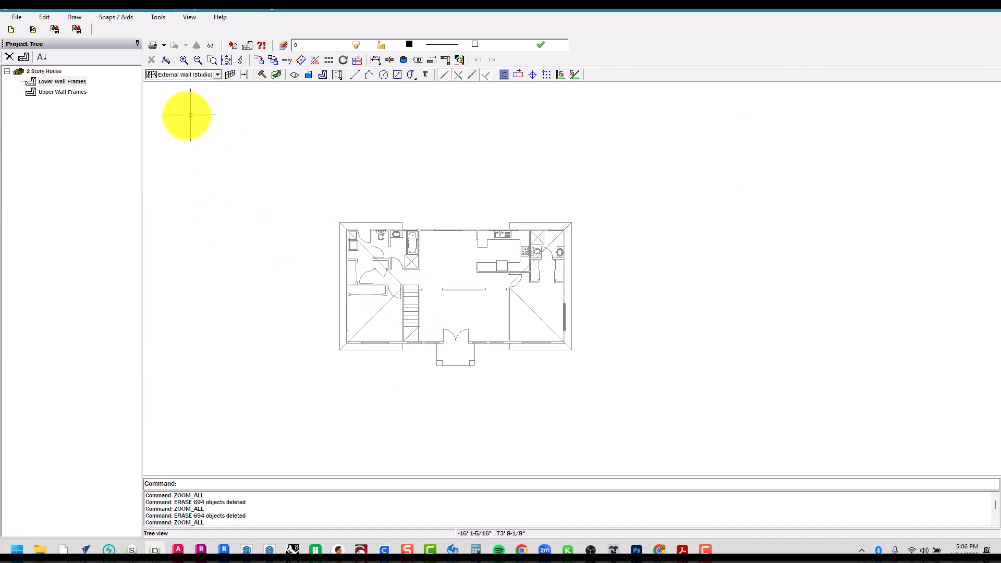
{"action": "left_click_drag", "start_coordinate": [235, 158], "coordinate": [734, 449]}
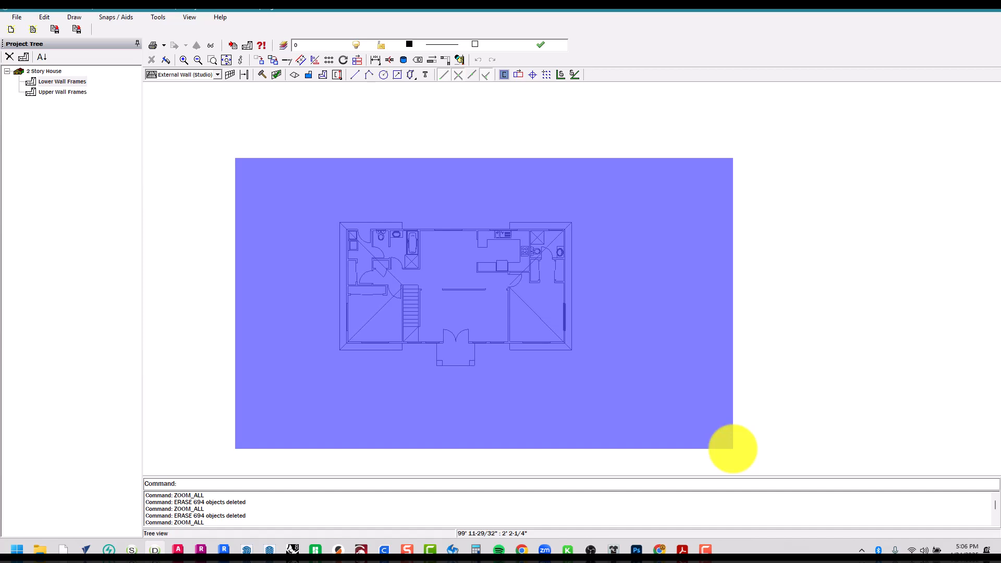
{"action": "left_click_drag", "start_coordinate": [734, 449], "coordinate": [732, 452]}
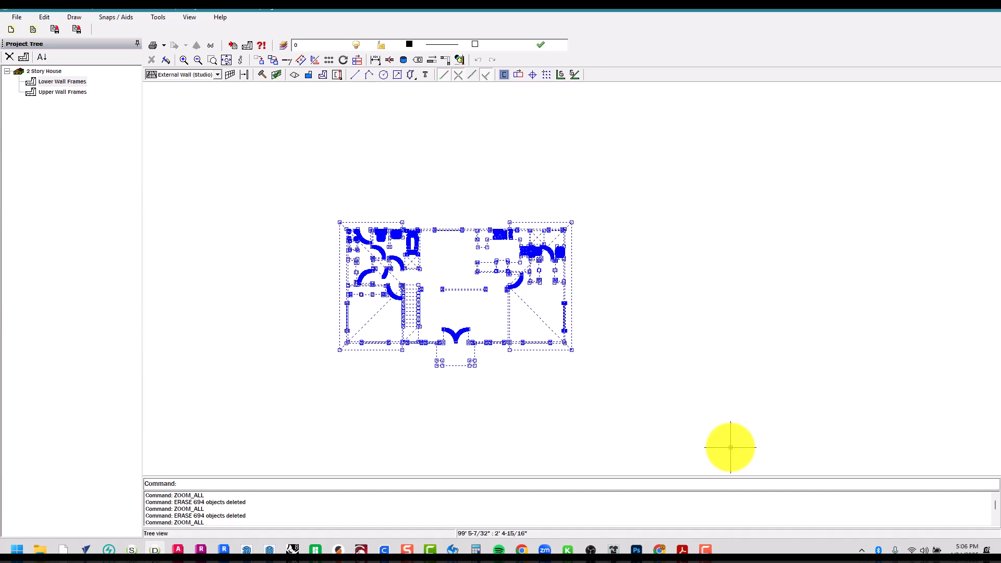
{"action": "key", "text": "Return"}
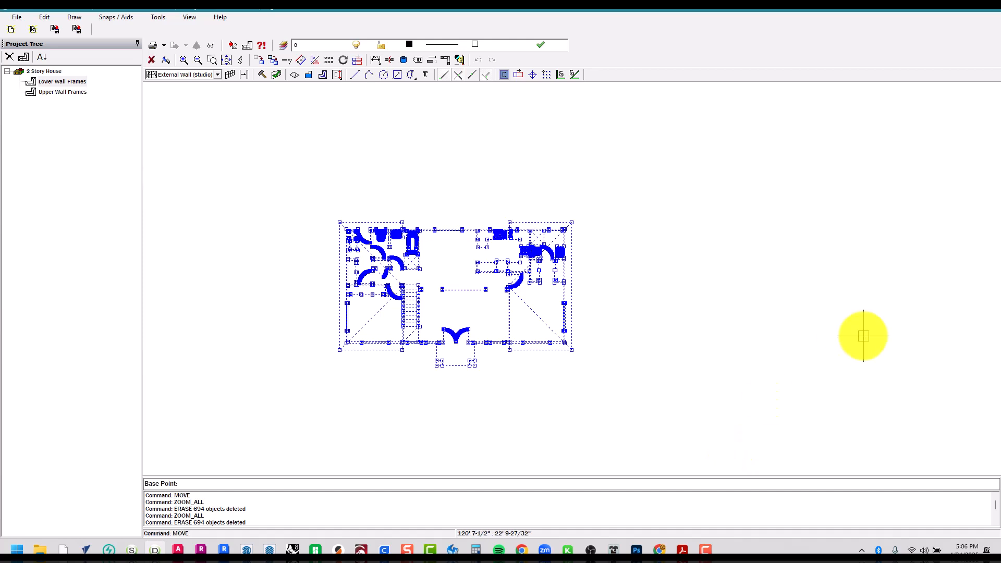
{"action": "scroll", "coordinate": [331, 373], "scroll_direction": "up", "scroll_amount": 10}
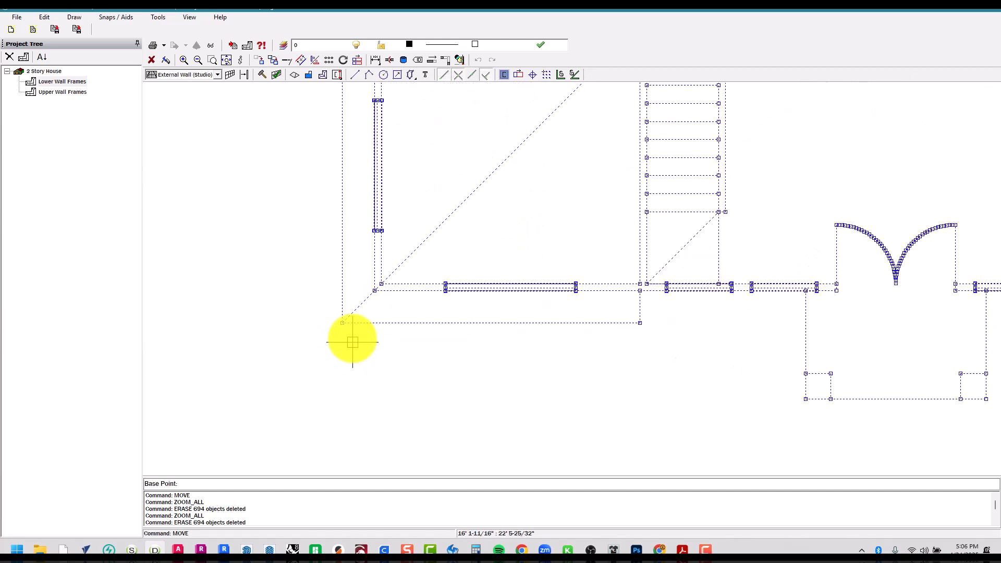
{"action": "middle_click_drag", "start_coordinate": [358, 318], "coordinate": [384, 340]}
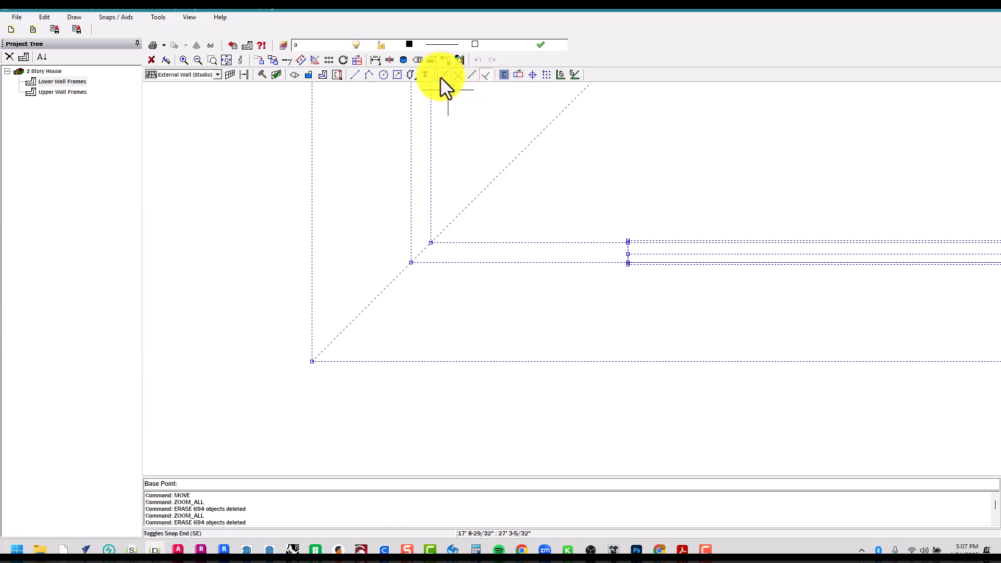
{"action": "left_click", "coordinate": [411, 264]}
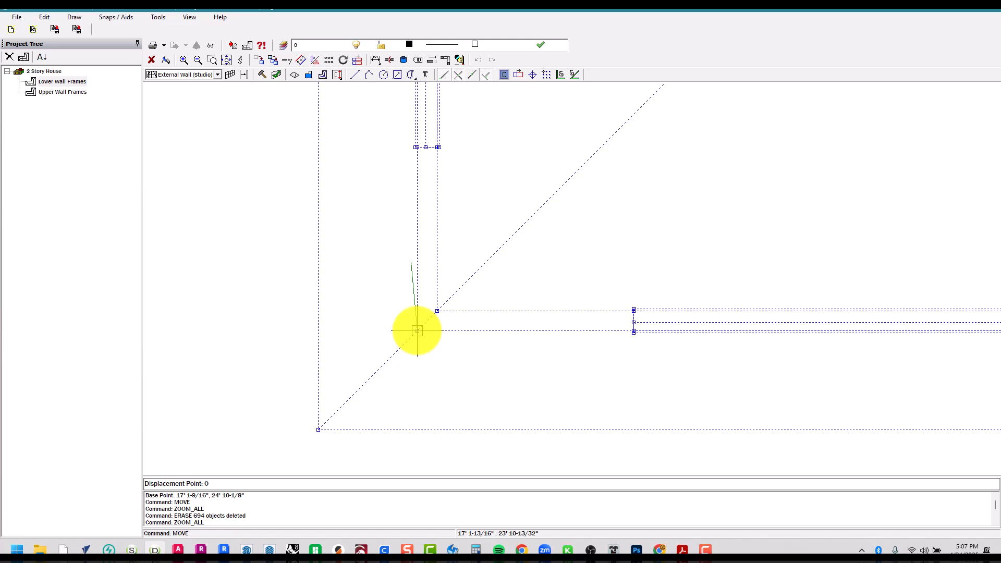
{"action": "key", "text": "Return"}
{"action": "key", "text": "Escape"}
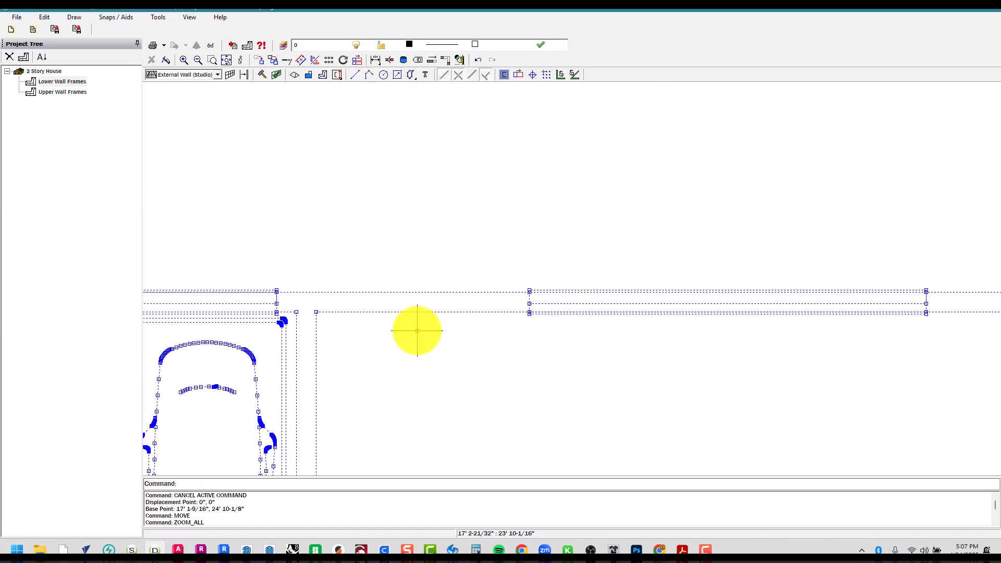
{"action": "scroll", "coordinate": [490, 179], "scroll_direction": "down", "scroll_amount": 5}
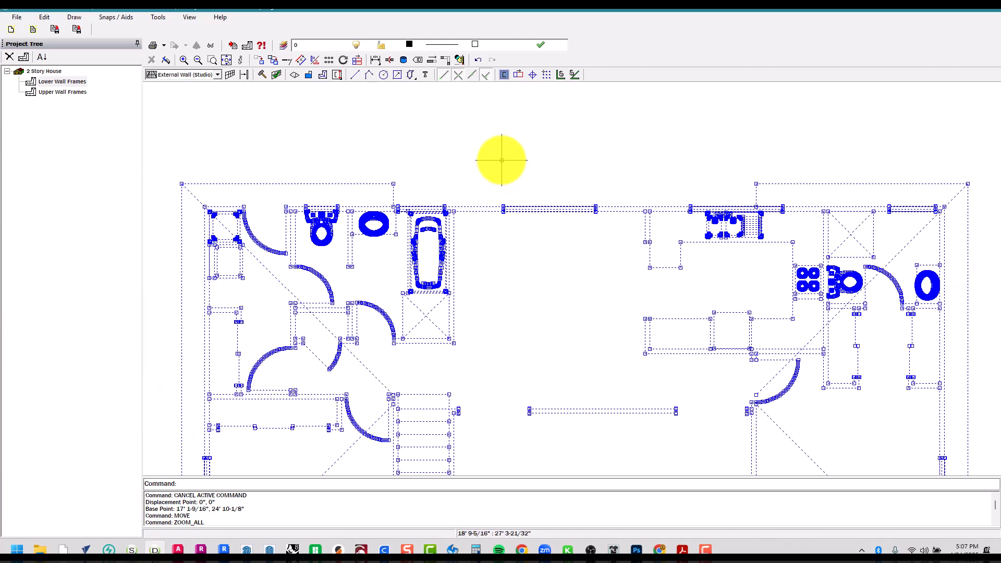
{"action": "middle_click", "coordinate": [502, 161]}
{"action": "middle_click", "coordinate": [502, 161]}
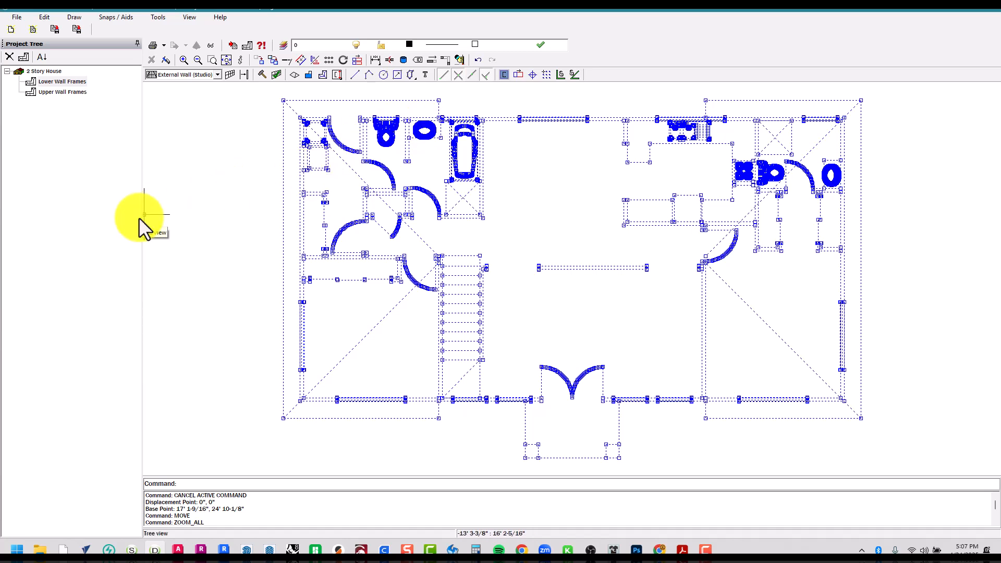
{"action": "key", "text": "Escape"}
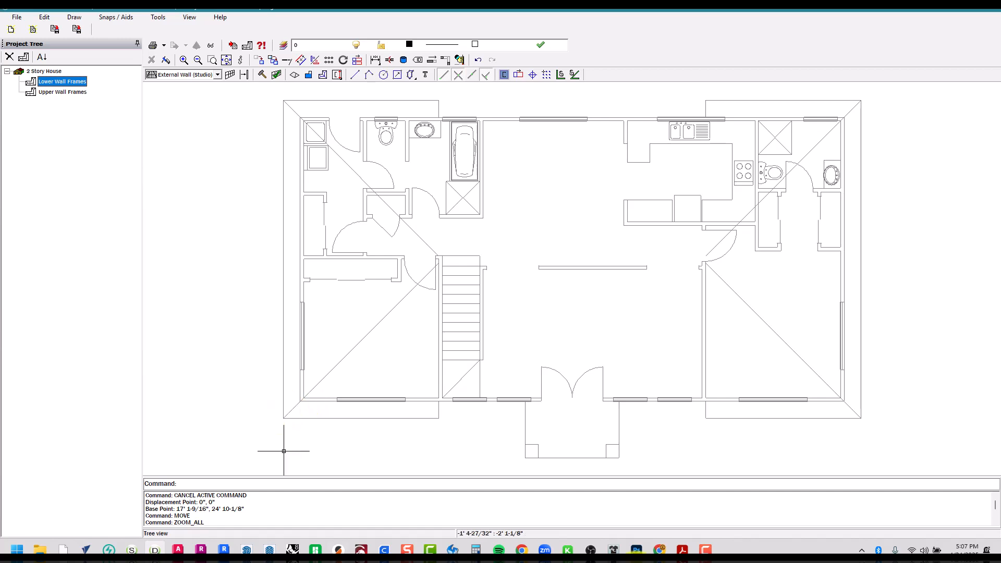
Start a DXF to Lines import into Upper Wall Frames, with the second sheet's floor plan in view
{"action": "left_click", "coordinate": [81, 93]}
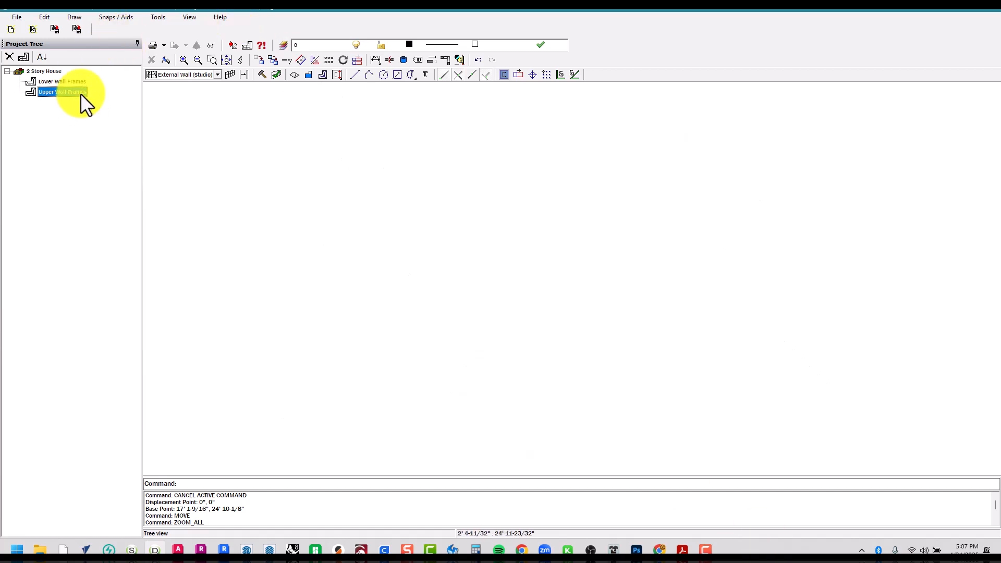
{"action": "left_click", "coordinate": [13, 17]}
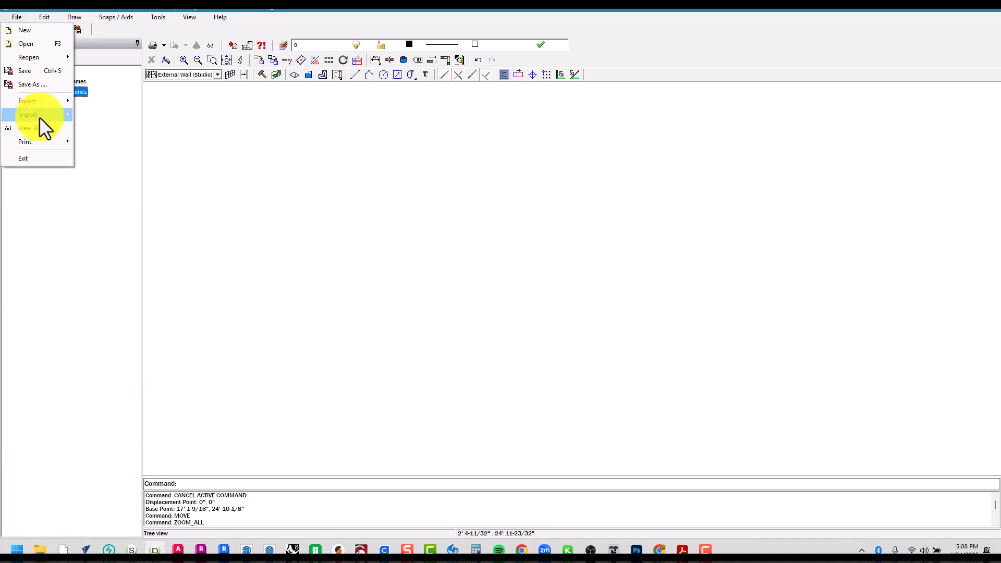
{"action": "mouse_move", "coordinate": [39, 117]}
{"action": "left_click", "coordinate": [99, 118]}
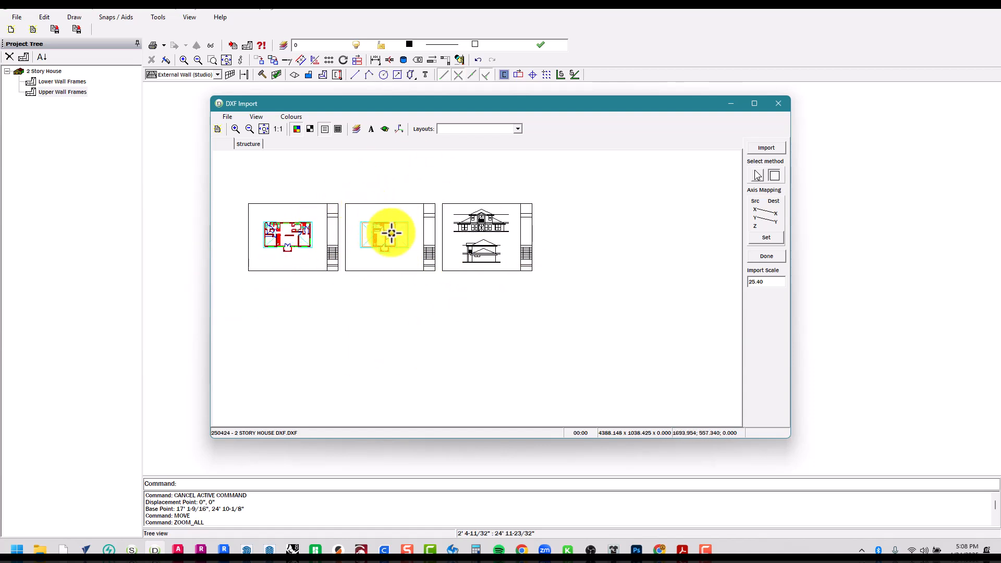
{"action": "scroll", "coordinate": [376, 217], "scroll_direction": "up", "scroll_amount": 5}
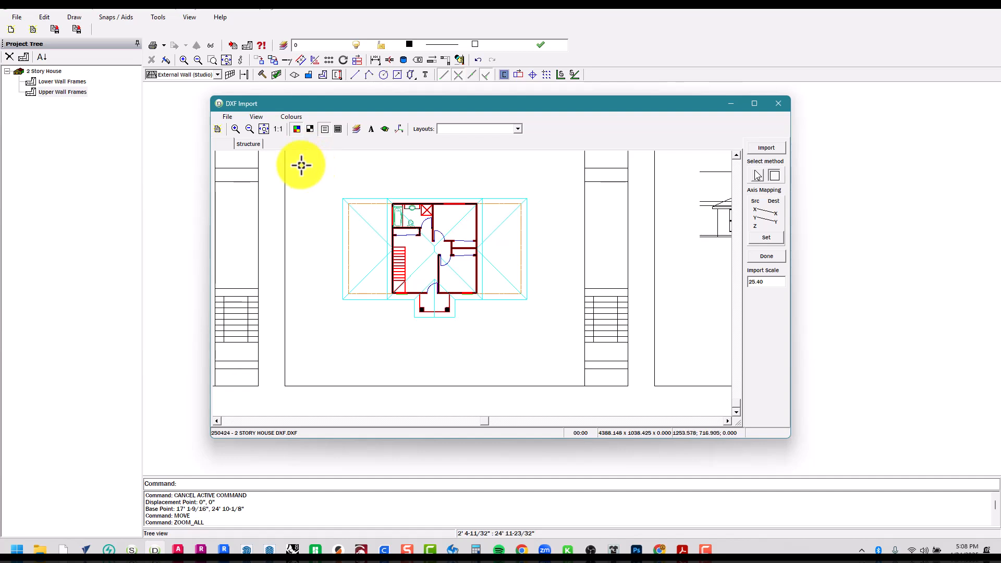
Window-select the second sheet's floor plan without its border, import it at scale 25.40 into Upper Wall Frames, and close the import window
{"action": "mouse_move", "coordinate": [301, 165]}
{"action": "left_mouse_down"}
{"action": "mouse_move", "coordinate": [541, 340]}
{"action": "mouse_move", "coordinate": [568, 371]}
{"action": "mouse_move", "coordinate": [565, 337]}
{"action": "mouse_move", "coordinate": [536, 328]}
{"action": "mouse_move", "coordinate": [543, 297]}
{"action": "mouse_move", "coordinate": [557, 340]}
{"action": "left_mouse_up"}
{"action": "scroll", "coordinate": [568, 371], "scroll_direction": "up", "scroll_amount": 1}
{"action": "scroll", "coordinate": [552, 336], "scroll_direction": "down", "scroll_amount": 2}
{"action": "left_click_drag", "start_coordinate": [350, 193], "coordinate": [565, 349]}
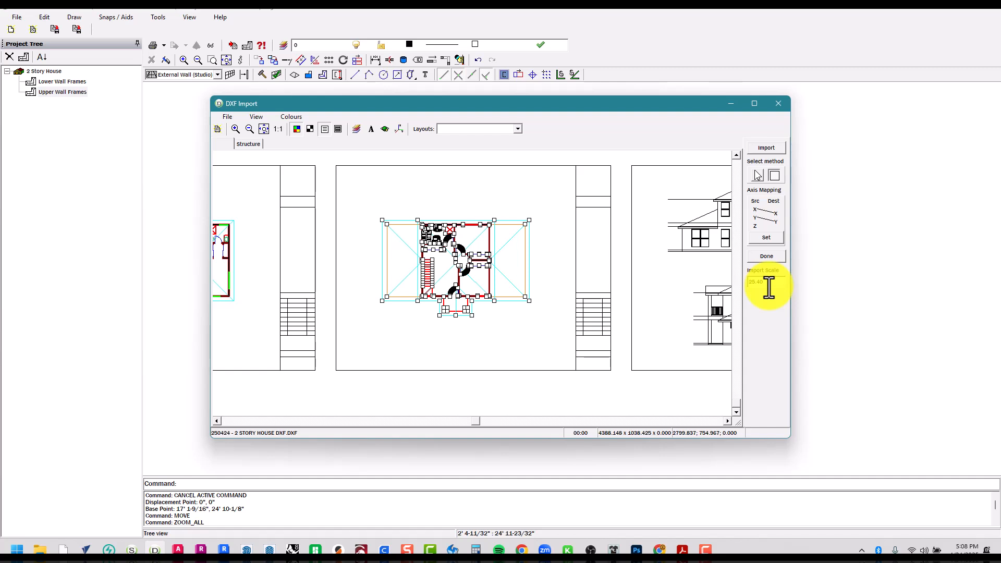
{"action": "left_click", "coordinate": [770, 147]}
{"action": "mouse_move", "coordinate": [699, 106]}
{"action": "left_mouse_down"}
{"action": "mouse_move", "coordinate": [369, 302]}
{"action": "mouse_move", "coordinate": [664, 125]}
{"action": "left_mouse_up"}
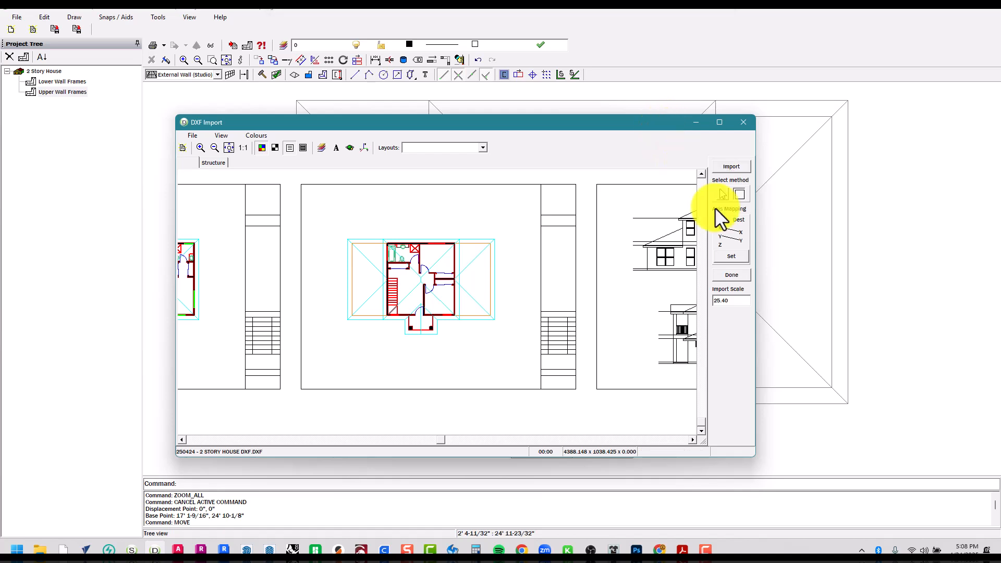
{"action": "left_click", "coordinate": [746, 126]}
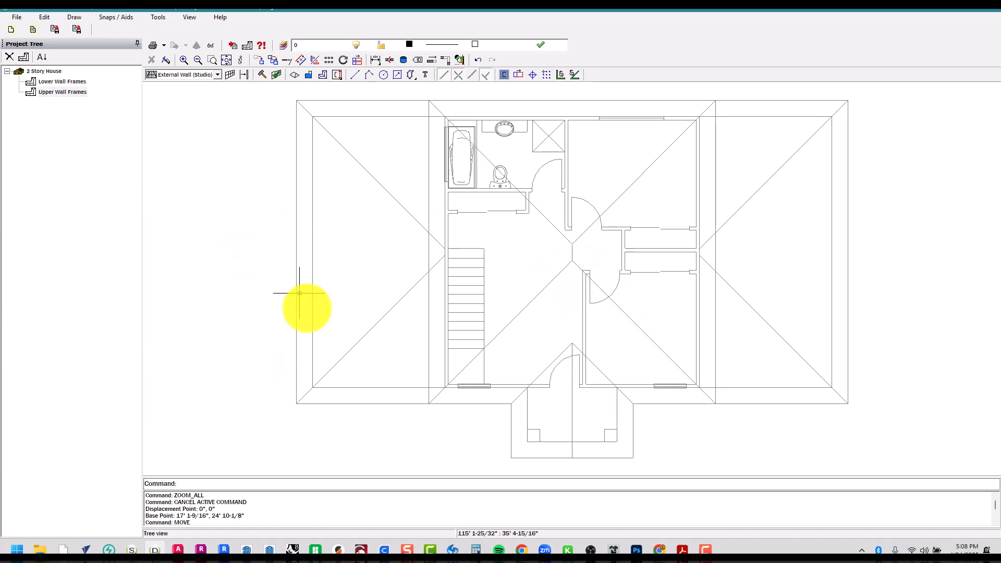
Examine the upper plan's lower-left corner, comparing the outer roof line, the inner lower-storey wall outline and the upper-storey wall corner
{"action": "scroll", "coordinate": [312, 354], "scroll_direction": "up", "scroll_amount": 1}
{"action": "scroll", "coordinate": [255, 308], "scroll_direction": "down", "scroll_amount": 1}
{"action": "scroll", "coordinate": [291, 384], "scroll_direction": "up", "scroll_amount": 5}
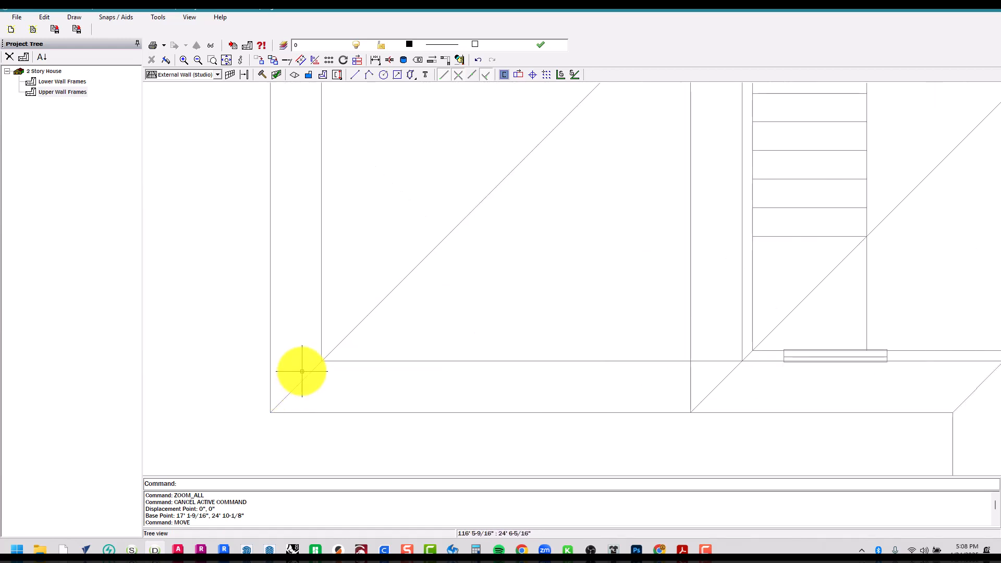
{"action": "left_click_drag", "start_coordinate": [300, 313], "coordinate": [398, 402]}
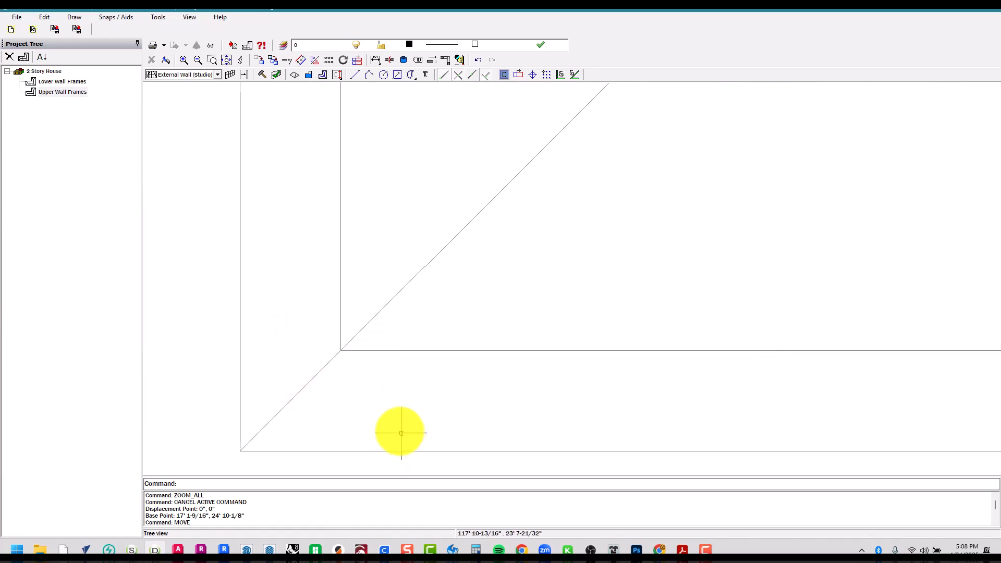
{"action": "scroll", "coordinate": [366, 408], "scroll_direction": "down", "scroll_amount": 5}
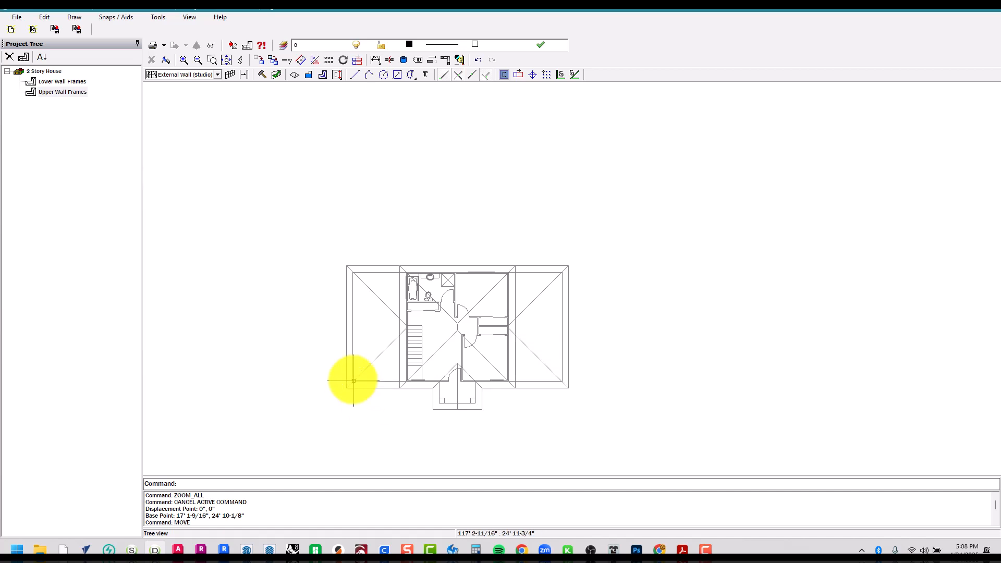
{"action": "scroll", "coordinate": [349, 387], "scroll_direction": "up", "scroll_amount": 5}
{"action": "left_click_drag", "start_coordinate": [340, 394], "coordinate": [388, 346]}
{"action": "scroll", "coordinate": [469, 344], "scroll_direction": "down", "scroll_amount": 4}
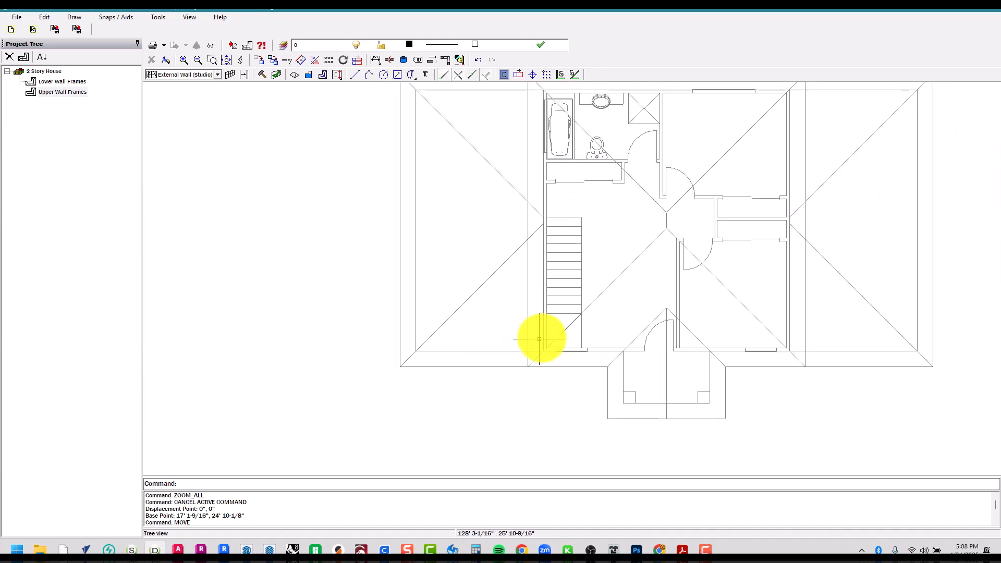
{"action": "middle_click_drag", "start_coordinate": [541, 336], "coordinate": [425, 369]}
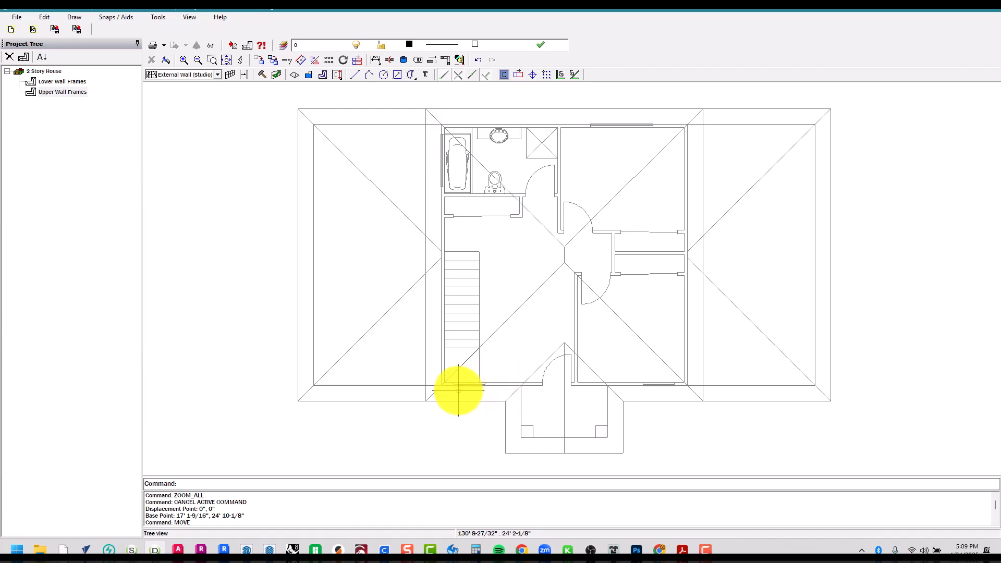
Move the entire upper floor plan so the lower-left corner of its inner lower-storey outline lies at the origin 0,0, and clear the selection
{"action": "scroll", "coordinate": [369, 308], "scroll_direction": "down", "scroll_amount": 3}
{"action": "left_click_drag", "start_coordinate": [227, 125], "coordinate": [704, 447]}
{"action": "scroll", "coordinate": [351, 355], "scroll_direction": "up", "scroll_amount": 3}
{"action": "middle_click_drag", "start_coordinate": [392, 334], "coordinate": [283, 422]}
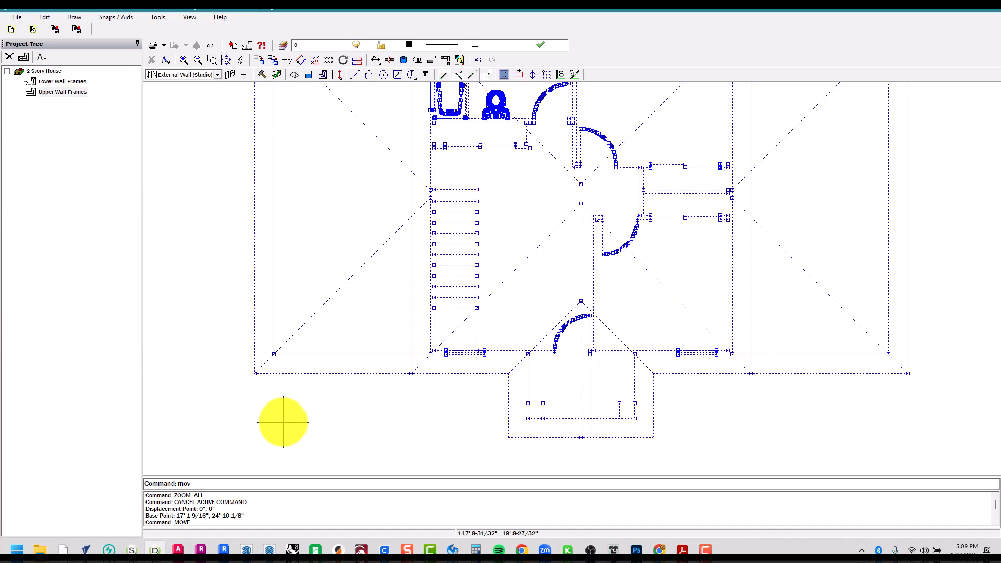
{"action": "key", "text": "Return"}
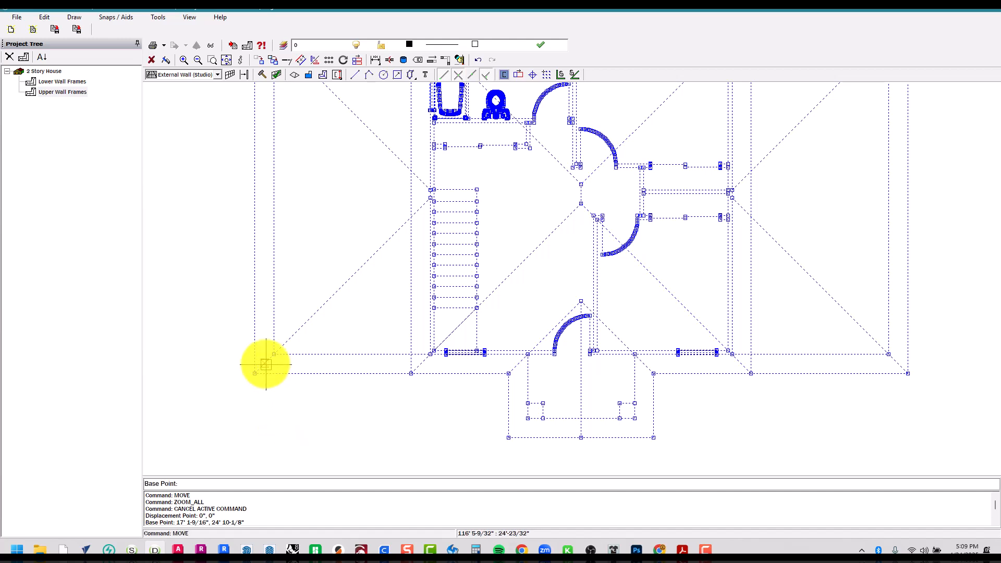
{"action": "scroll", "coordinate": [264, 358], "scroll_direction": "up", "scroll_amount": 3}
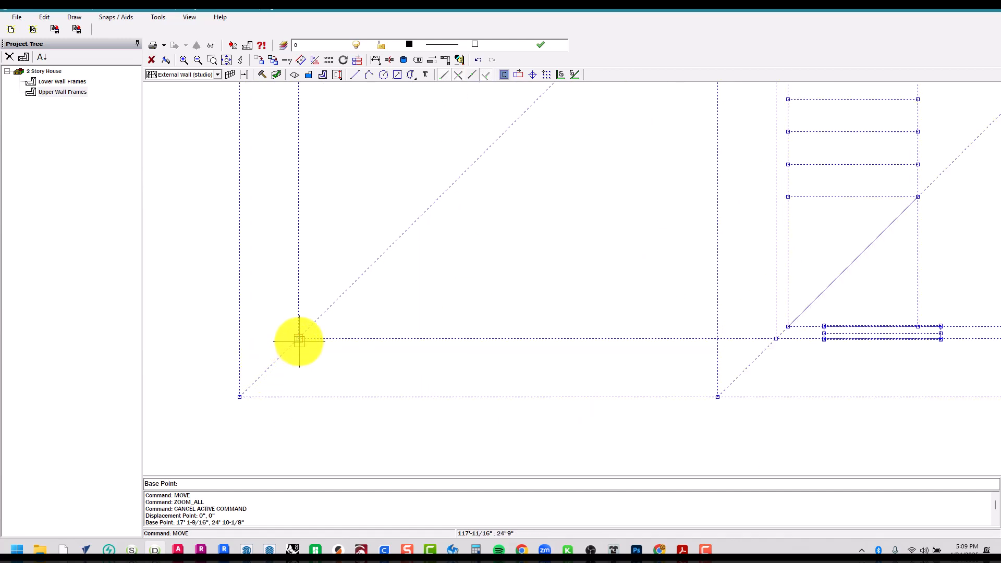
{"action": "left_click", "coordinate": [299, 341]}
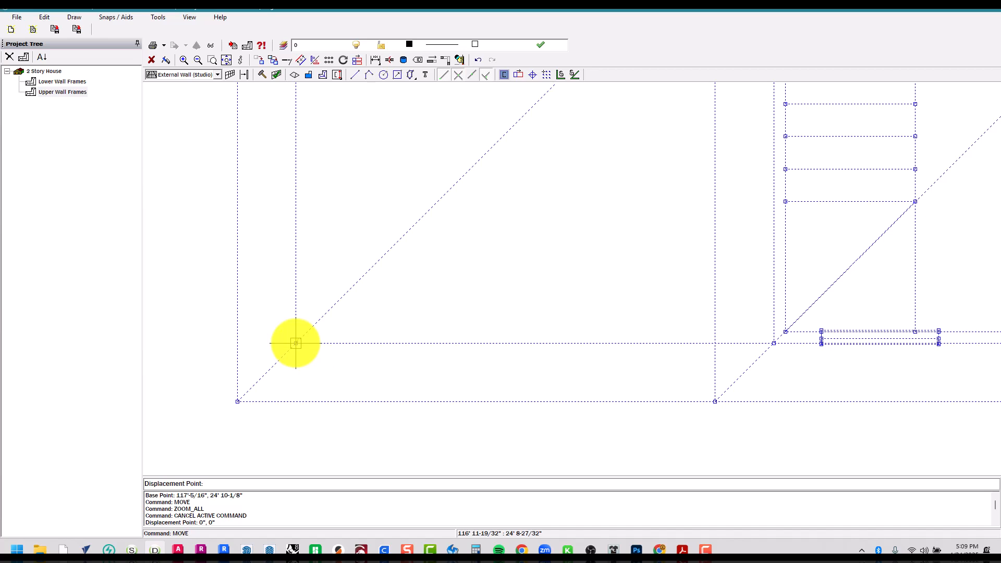
{"action": "left_click", "coordinate": [296, 344]}
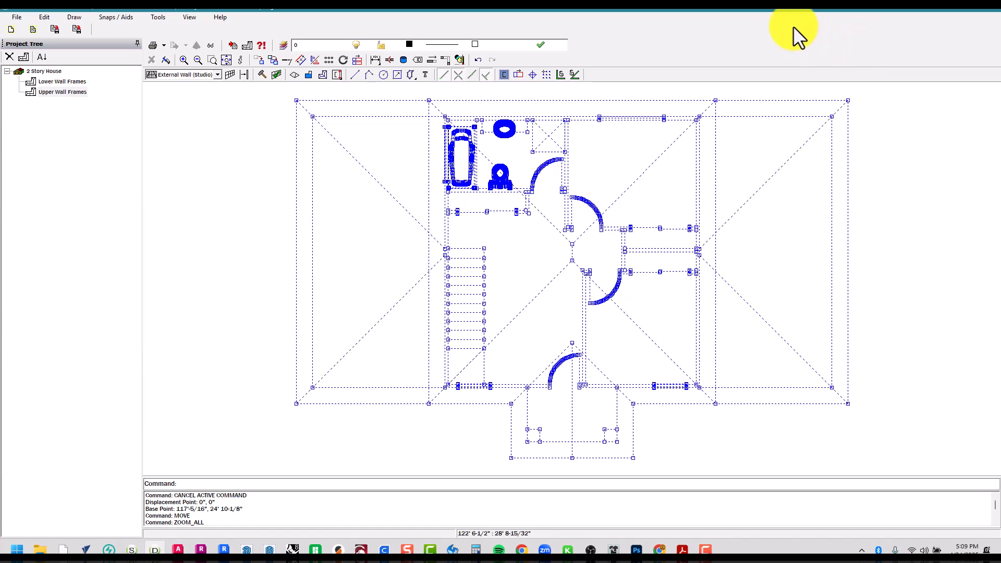
{"action": "key", "text": "Escape"}
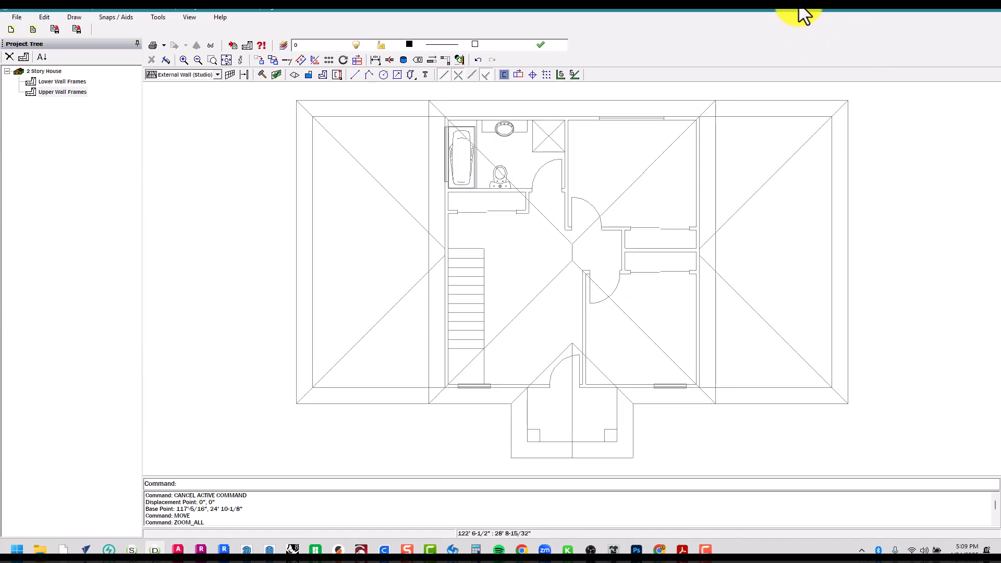
Compare the Lower Wall Frames and Upper Wall Frames plans by switching between them, checking the alignment of their lower-left corners
{"action": "left_click", "coordinate": [81, 82]}
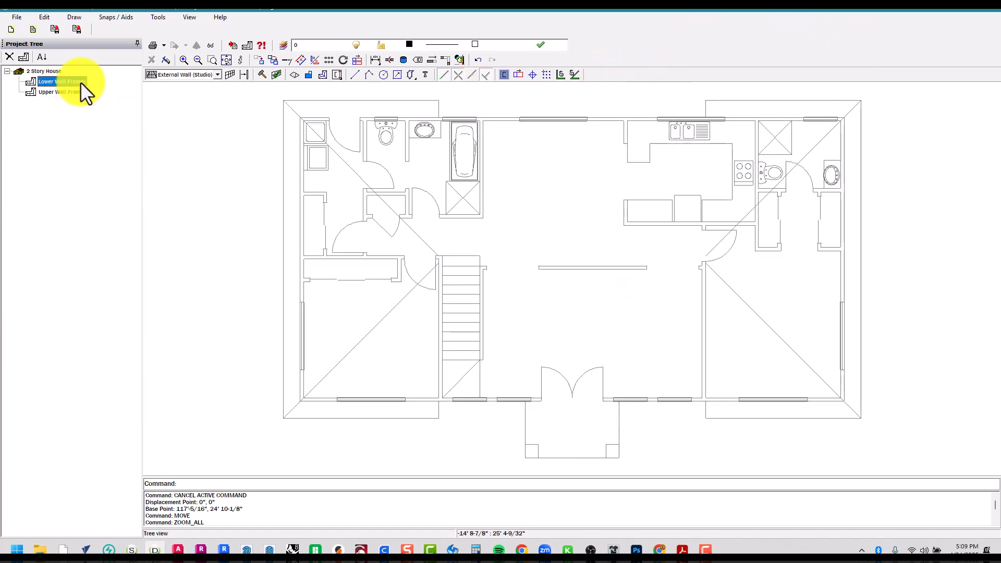
{"action": "left_click", "coordinate": [76, 94]}
{"action": "left_click", "coordinate": [73, 83]}
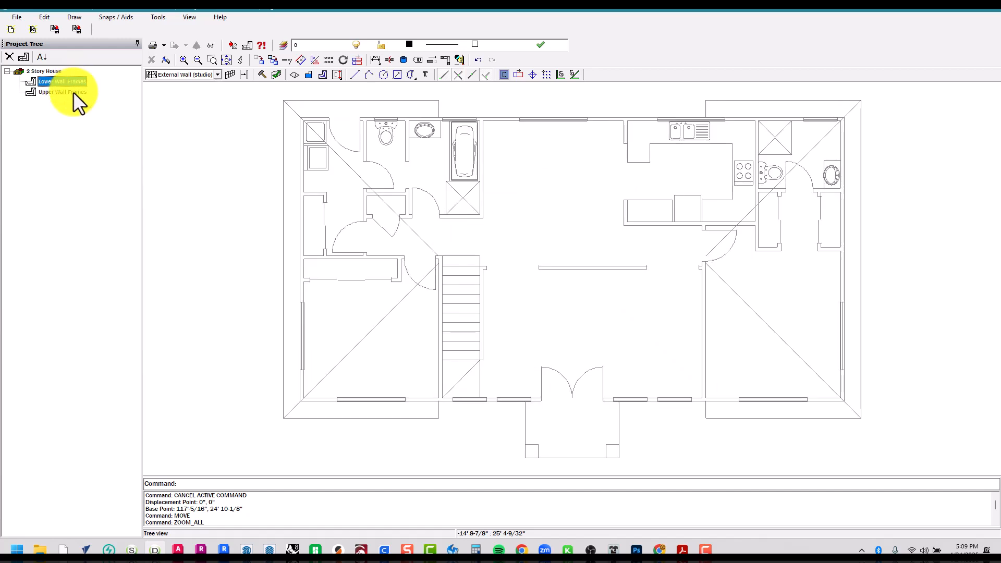
{"action": "left_click", "coordinate": [73, 92]}
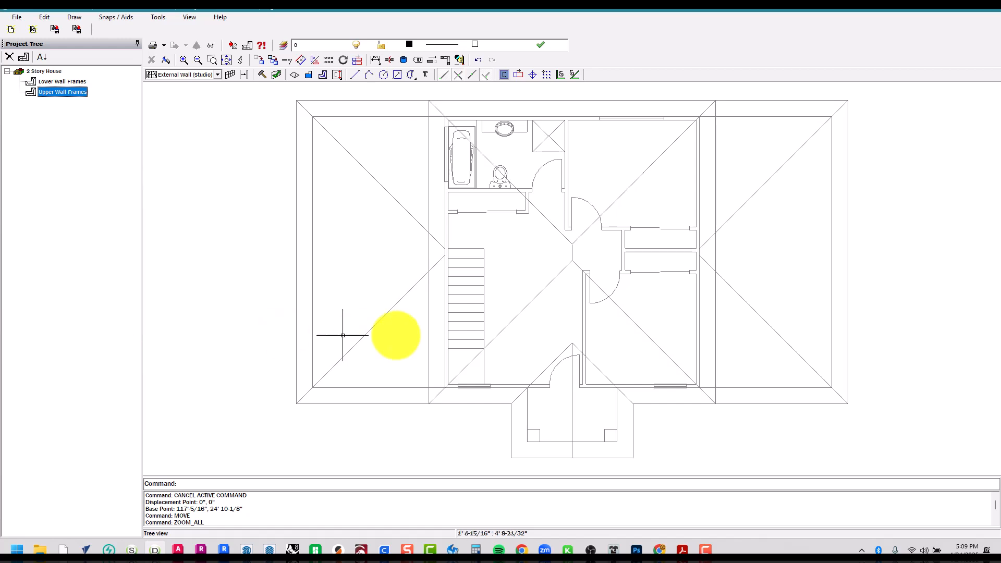
{"action": "left_click", "coordinate": [58, 82]}
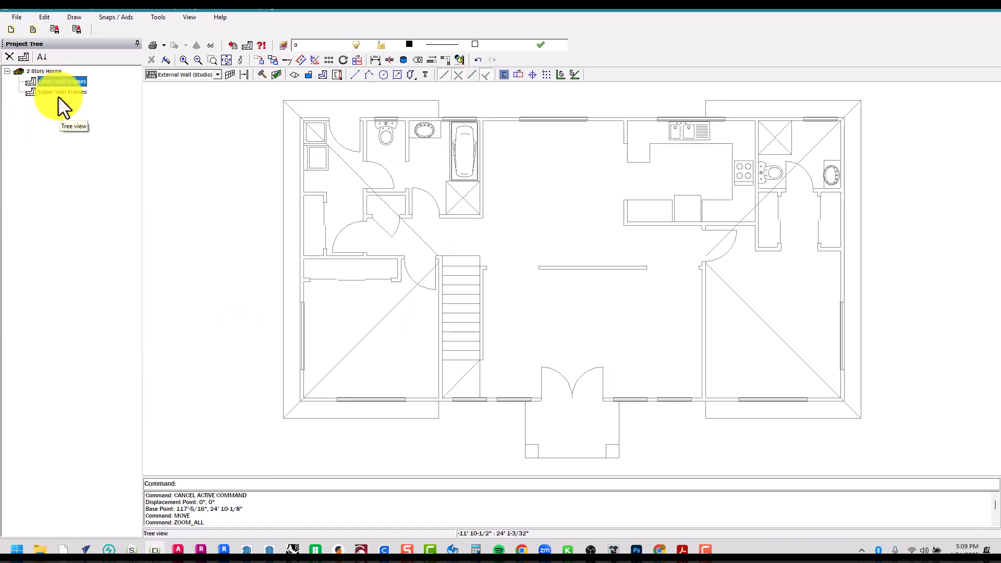